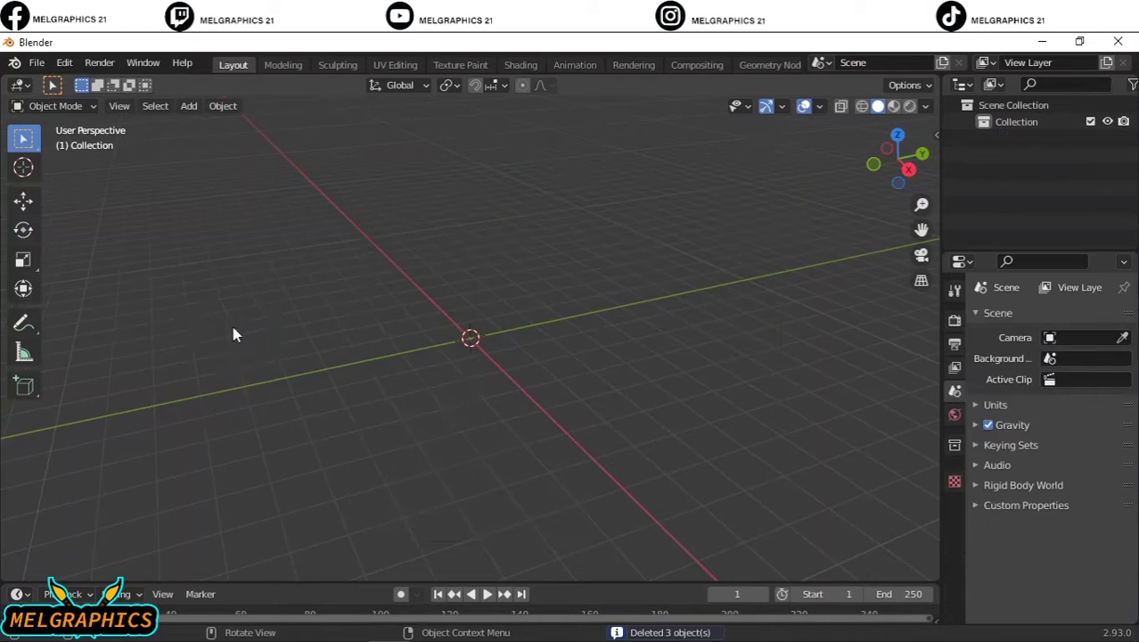
- Rotate the Stewie reference image 90° on X so it stands upright
key("r")
key("x")
key("9")
key("0")
key("Return")
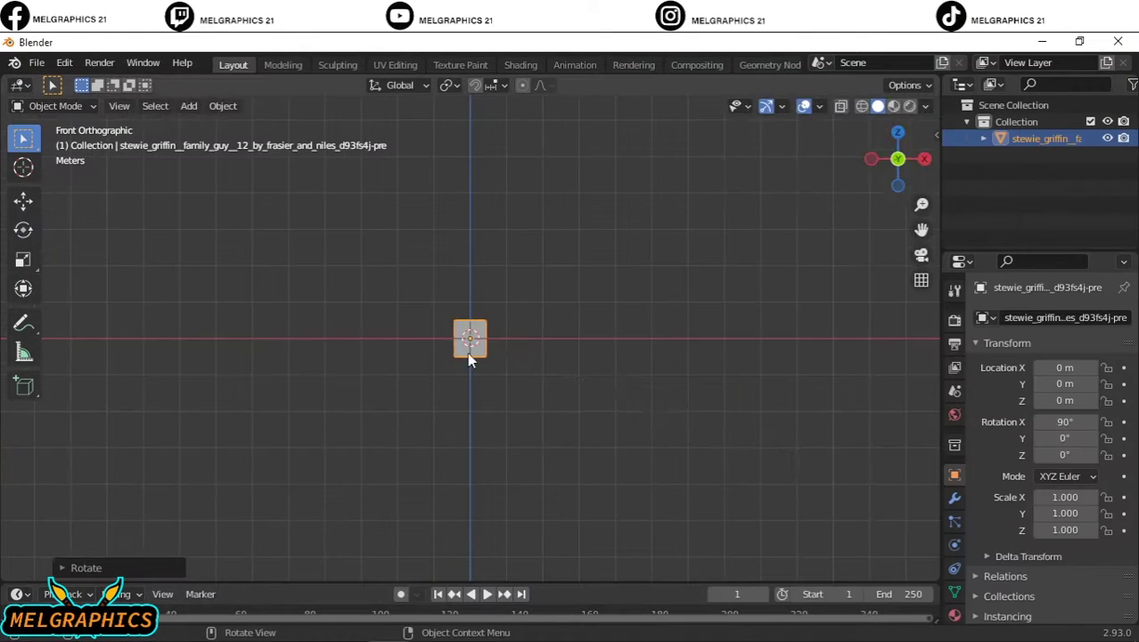
key("g")
left_click(610, 253)
- Reposition the reference image and scale it up to 1.569
left_click(37, 63)
key("Escape")
key("s")
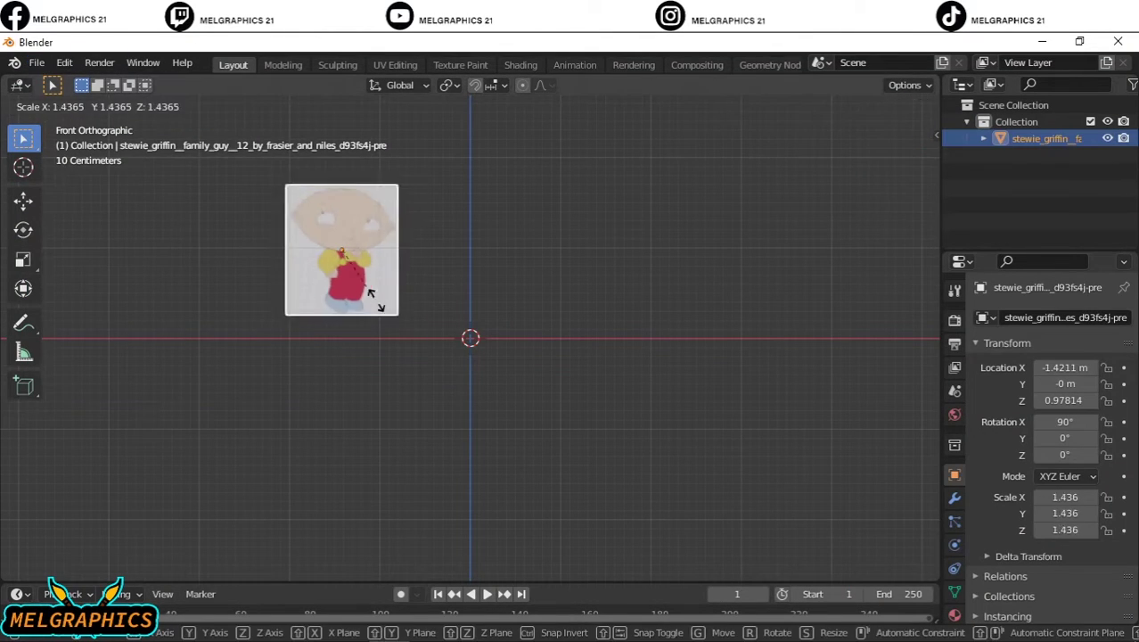
left_click(377, 298)
scroll(377, 298, "up", 3)
- Import the man model FBX from the blender folder in Downloads
left_click(36, 62)
left_click(294, 426)
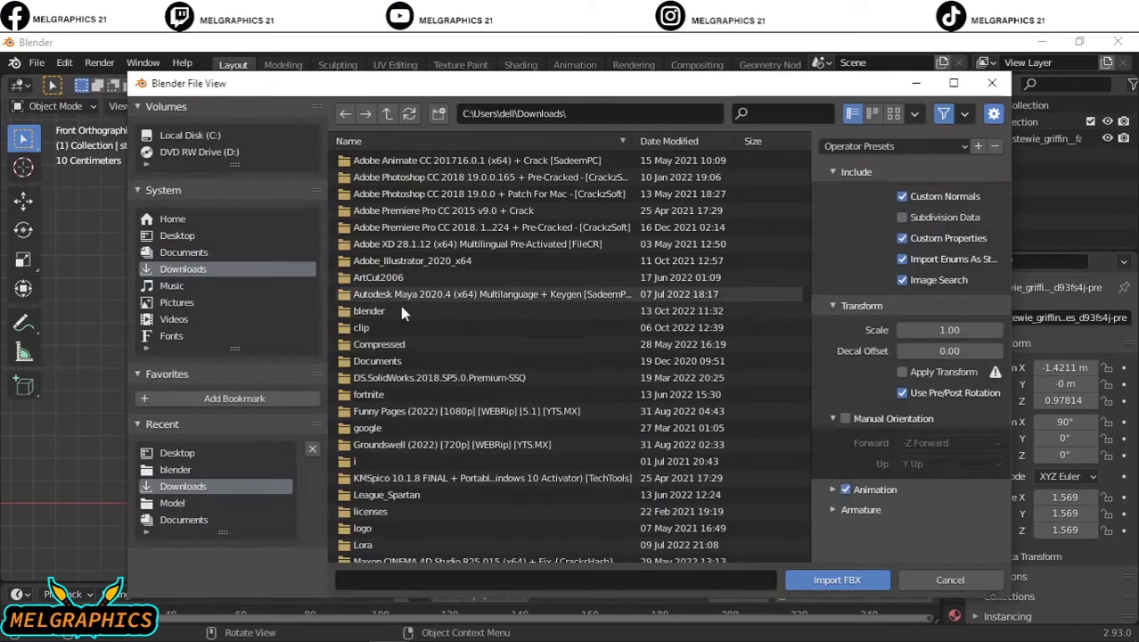
double_click(398, 300)
left_click(432, 158)
left_click(835, 578)
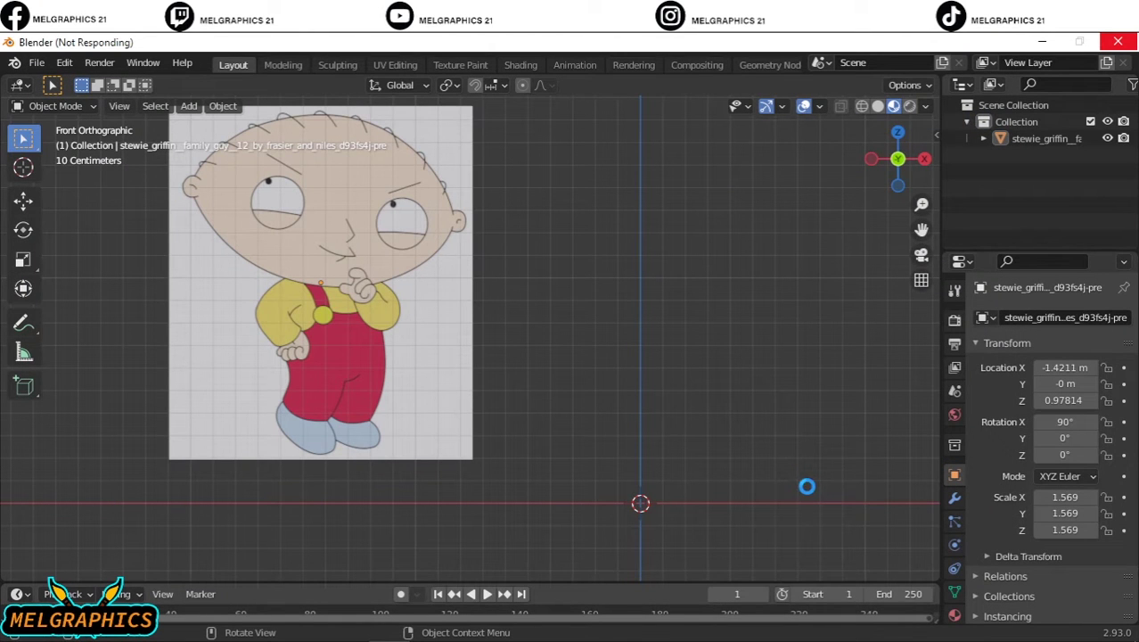
- Delete the man model's head mesh and hair together
left_click(815, 367)
scroll(635, 191, "up", 4)
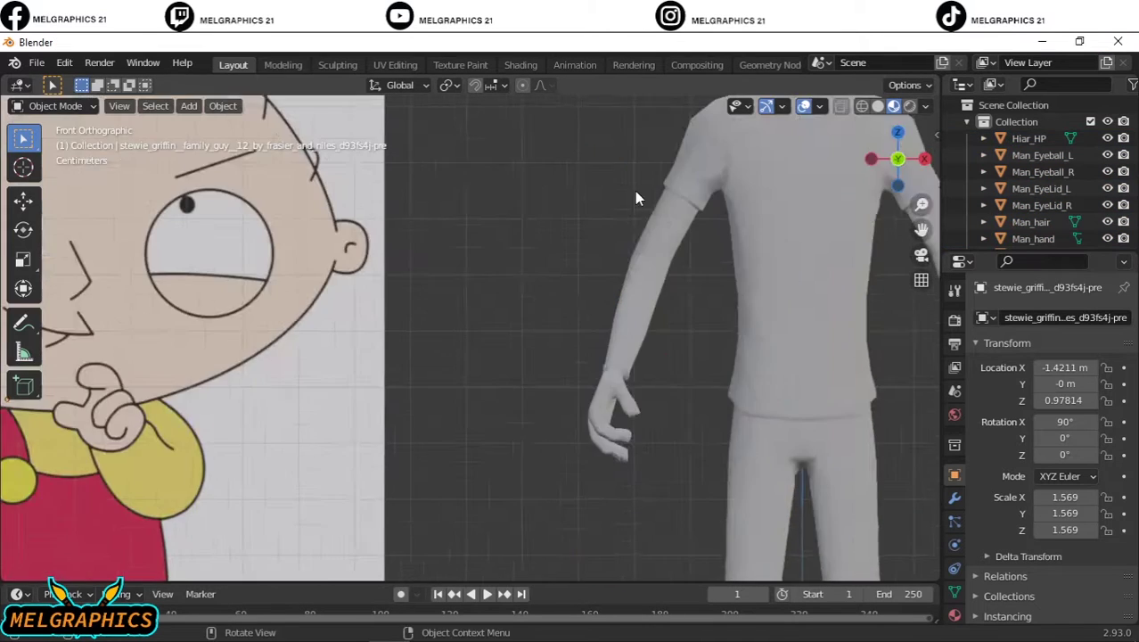
scroll(764, 276, "up", 4)
left_click(627, 276)
key("Delete")
left_click(563, 112)
key("Delete")
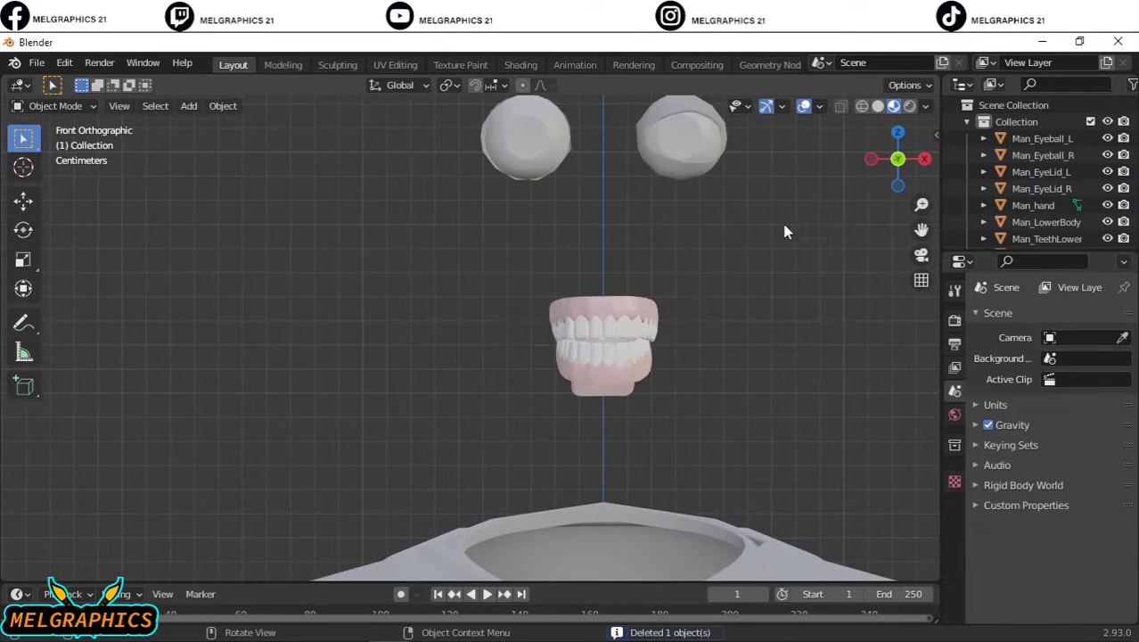
key("ctrl+z")
key("ctrl+z")
key("Delete")
- Find the tongue inside the mouth, delete it, and return to front view
left_click(726, 145)
key("Delete")
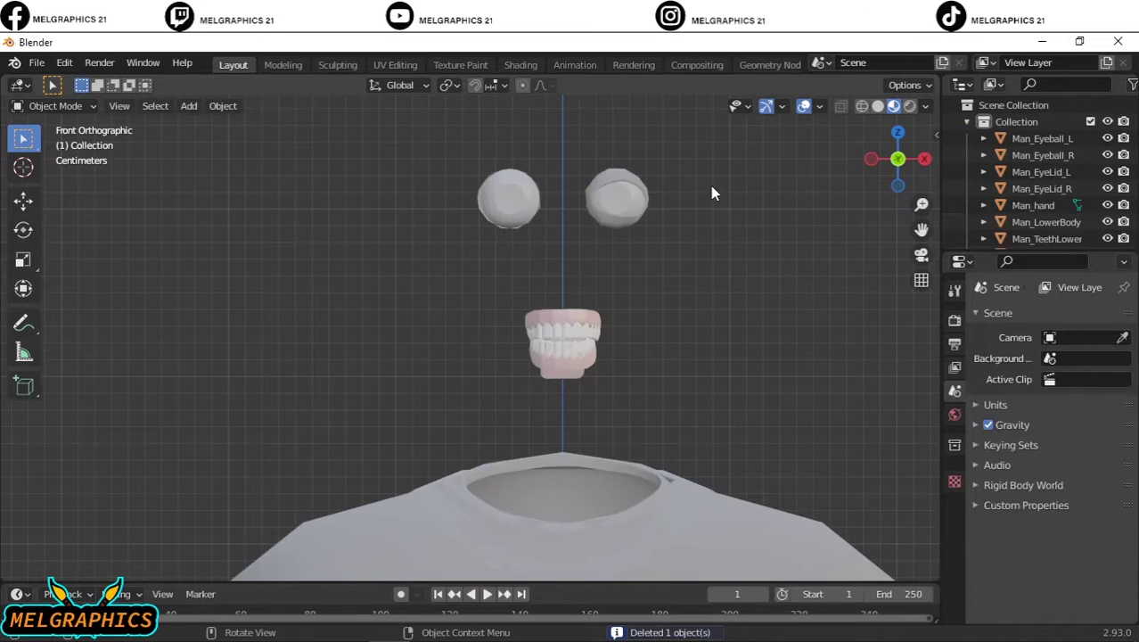
scroll(711, 186, "up", 3)
left_click(687, 254)
scroll(687, 243, "up", 4)
scroll(536, 301, "up", 2)
left_click(537, 300)
middle_click_drag(536, 301, 624, 446)
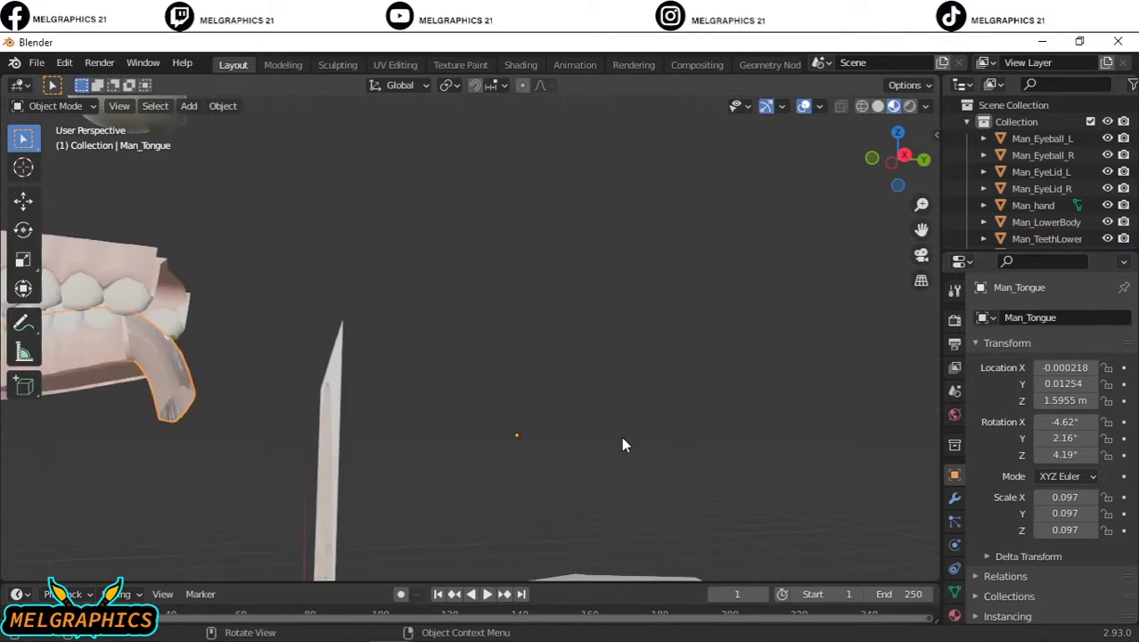
key("Delete")
key("KP_1")
scroll(481, 303, "up", 3)
- Add a trial UV sphere, resize it, then delete it
key("shift+a")
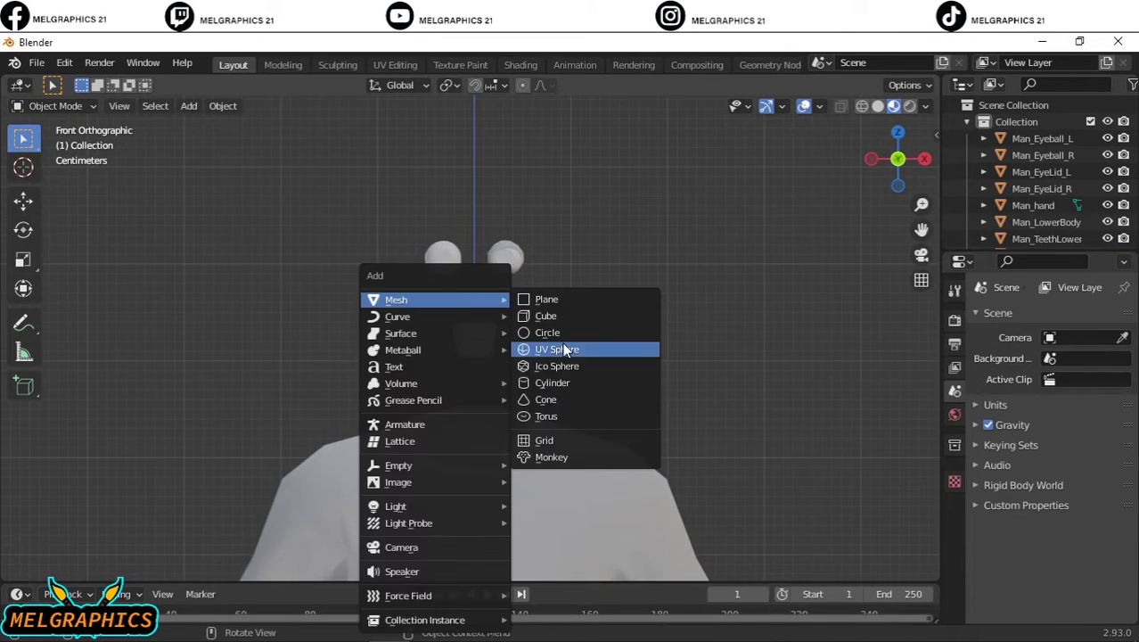
left_click(562, 342)
key("s")
left_click(560, 431)
key("Delete")
- Add a cylinder, shrink it and raise it into the shirt collar
key("shift+a")
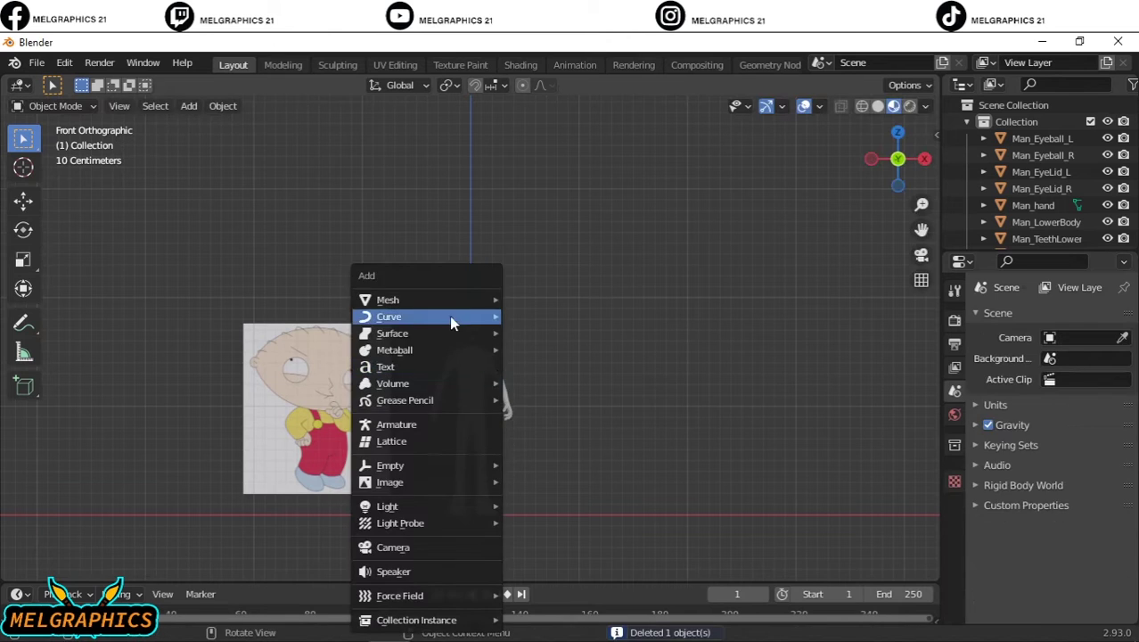
left_click(535, 388)
key("s")
left_click(490, 496)
key("g")
key("z")
scroll(535, 401, "up", 3)
key("s")
left_click(611, 381)
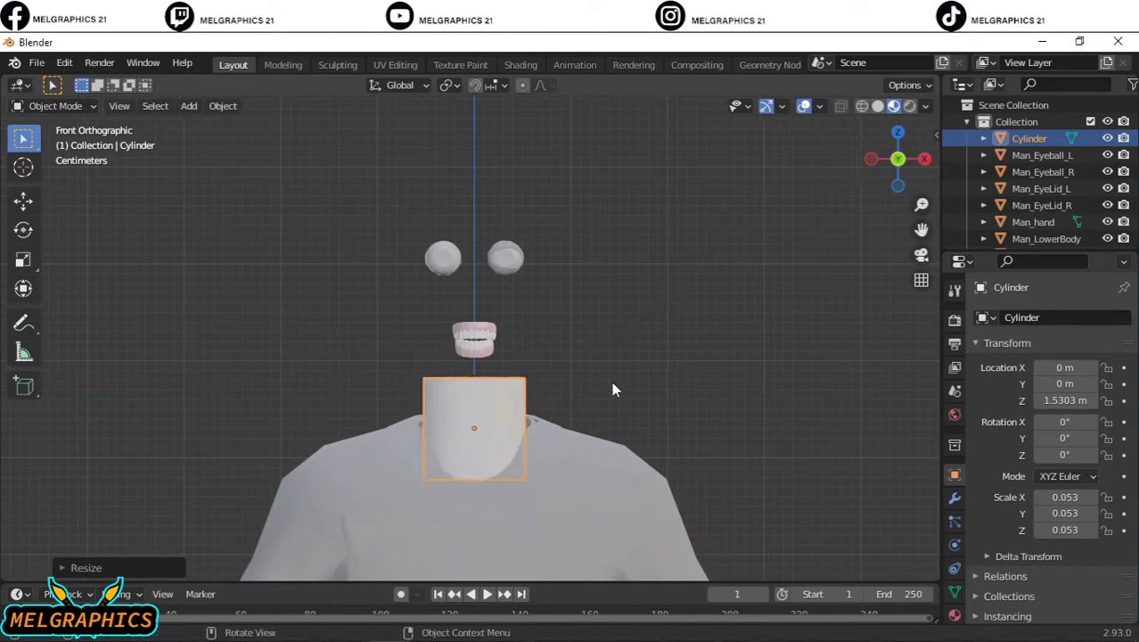
- Fine-tune the neck cylinder's position in the collar from side and front views
key("KP_3")
key("g")
left_click(498, 374)
key("KP_1")
scroll(778, 388, "up", 3)
key("KP_3")
right_click(606, 438)
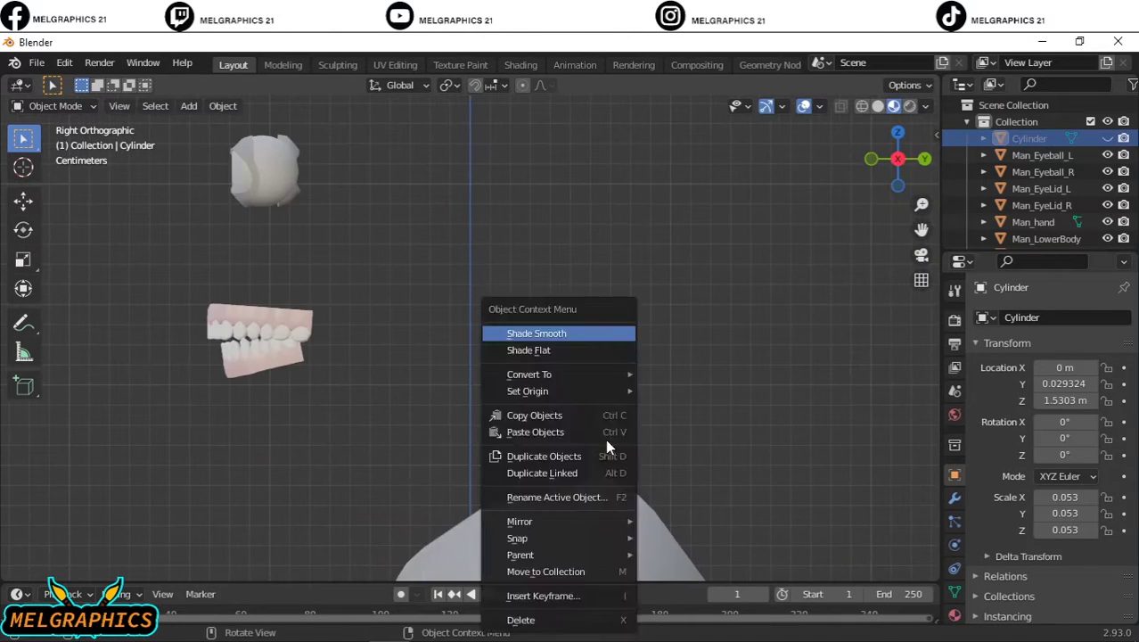
key("Escape")
mouse_move(617, 440)
middle_mouse_down()
mouse_move(717, 438)
mouse_move(715, 473)
middle_mouse_up()
key("KP_1")
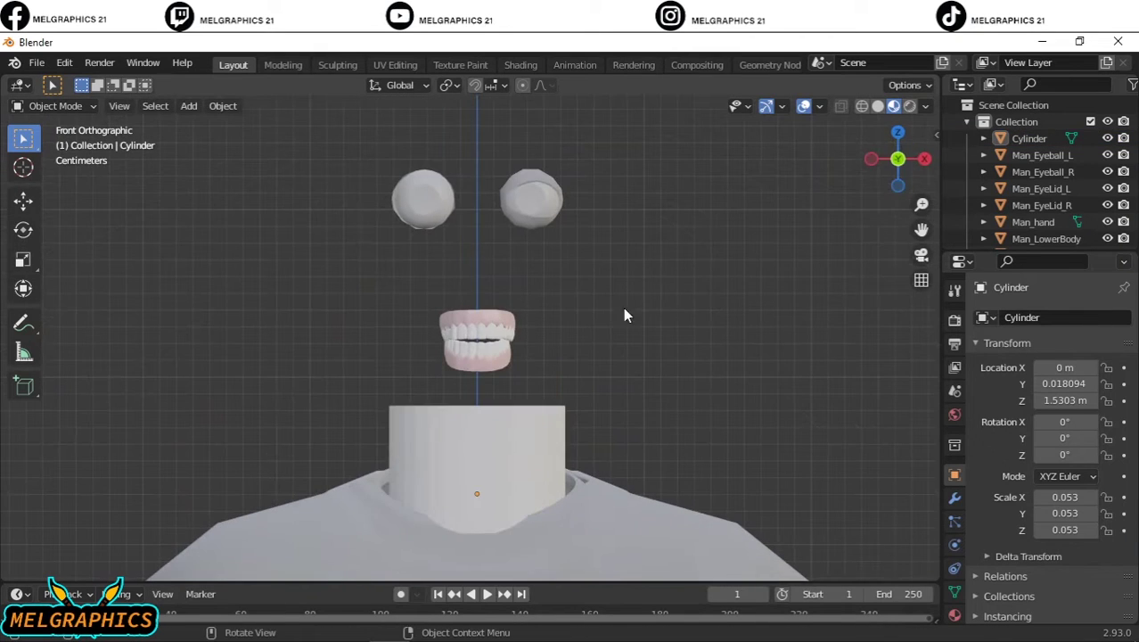
key("g")
key("z")
- Add a new UV sphere for the head
key("shift+a")
left_click(818, 353)
scroll(763, 313, "down", 3)
- Shrink the sphere to 0.098 and raise it onto the neck as a head
key("s")
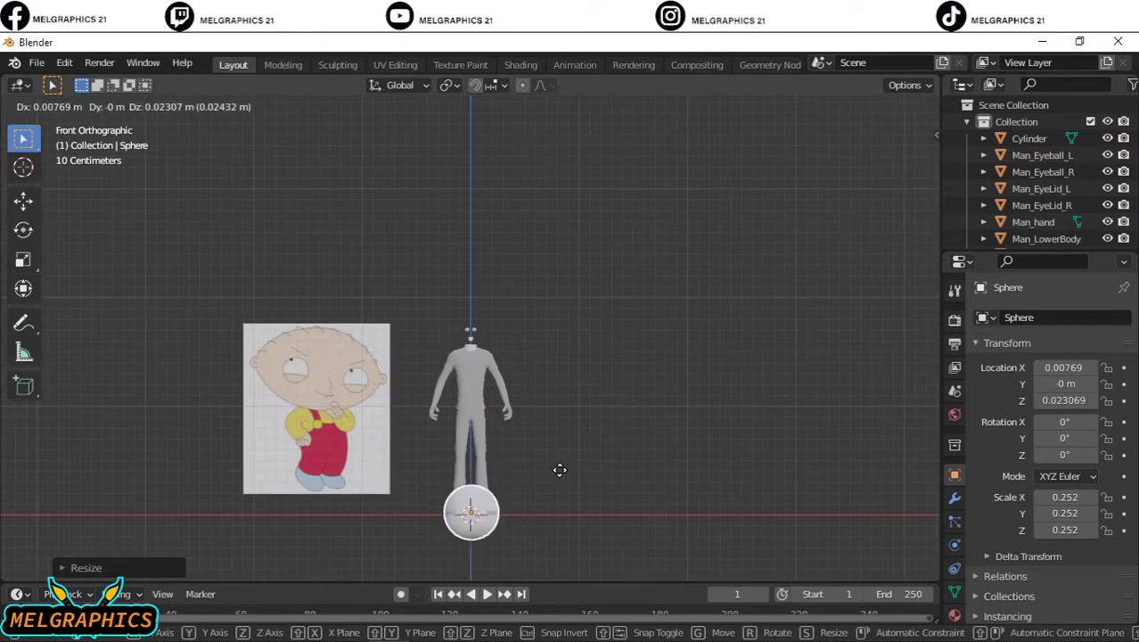
key("g")
key("z")
scroll(666, 274, "up", 4)
scroll(664, 274, "down", 3)
key("g")
key("z")
scroll(745, 277, "up", 3)
key("s")
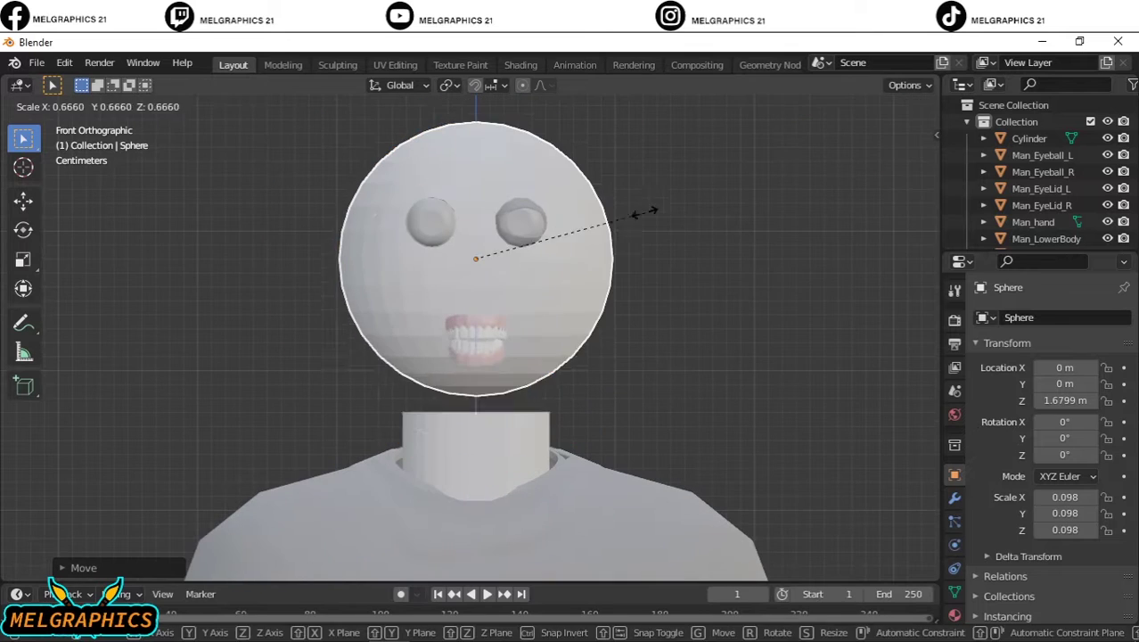
left_click(644, 214)
key("g")
key("z")
left_click(645, 265)
- Adjust the head sphere's width along X to 0.128
key("n")
key("s")
key("x")
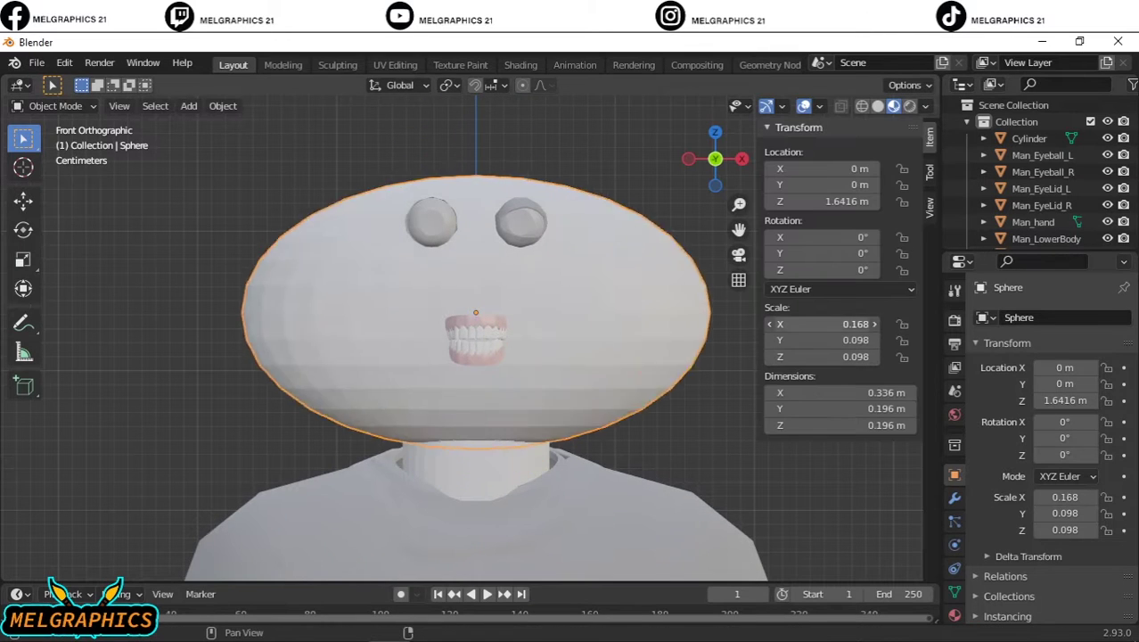
key("Return")
left_click_drag(820, 324, 806, 324)
scroll(553, 165, "up", 3)
- Delete the right eyeball and hide the lower and upper teeth
key("Delete")
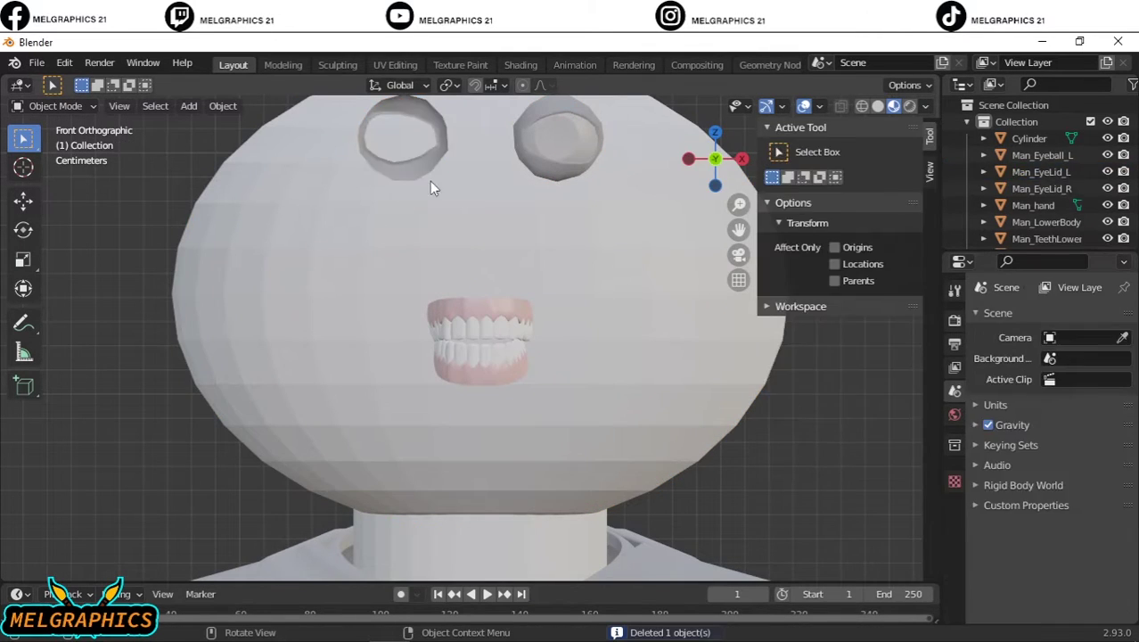
left_click(475, 360)
key("h")
left_click(476, 317)
key("h")
left_click(655, 337)
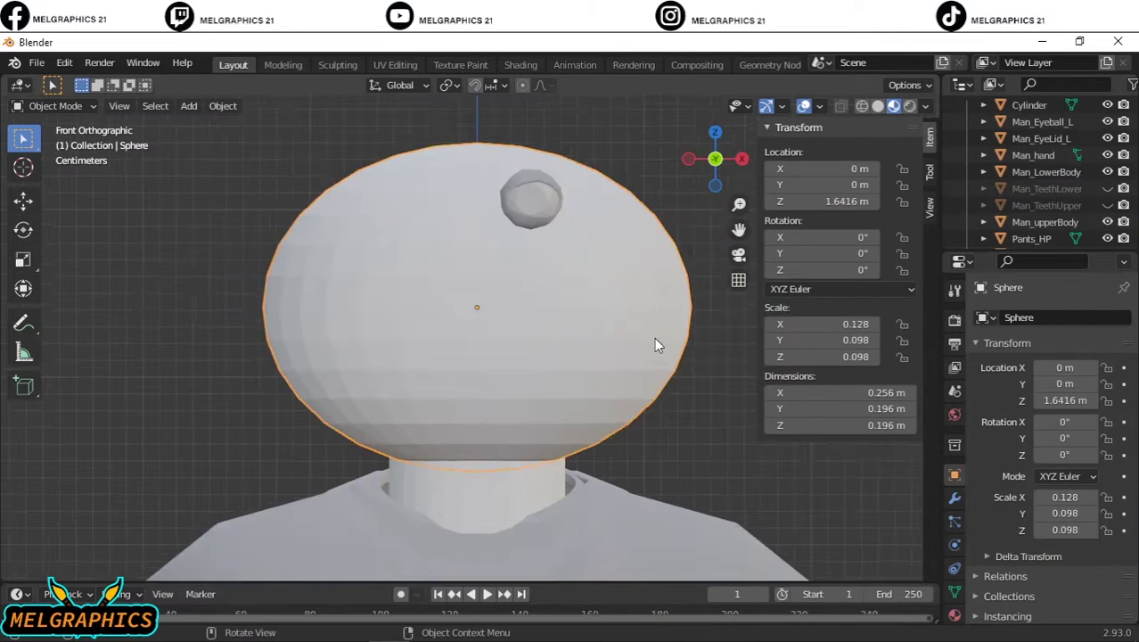
- Thin the neck front-to-back to Scale Y 0.033 and delete the trial head sphere
key("KP_3")
left_click(1030, 104)
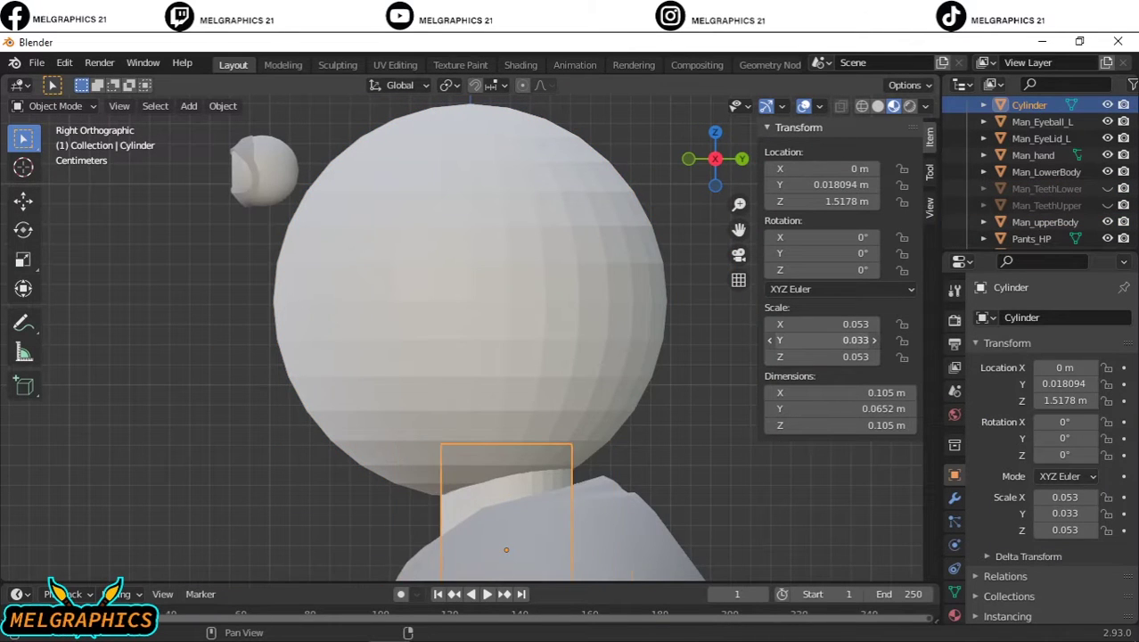
left_click(525, 344)
key("KP_1")
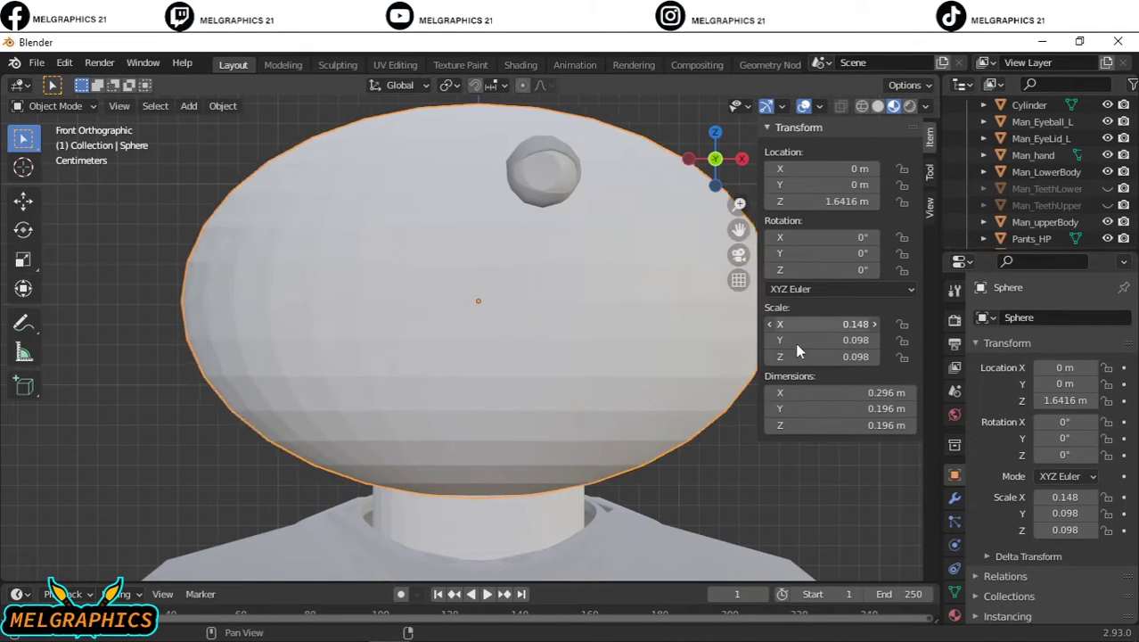
scroll(539, 334, "down", 2)
left_click(537, 330)
key("Delete")
- Add a new UV sphere and turn it 90° on Y
scroll(554, 319, "down", 5)
key("shift+a")
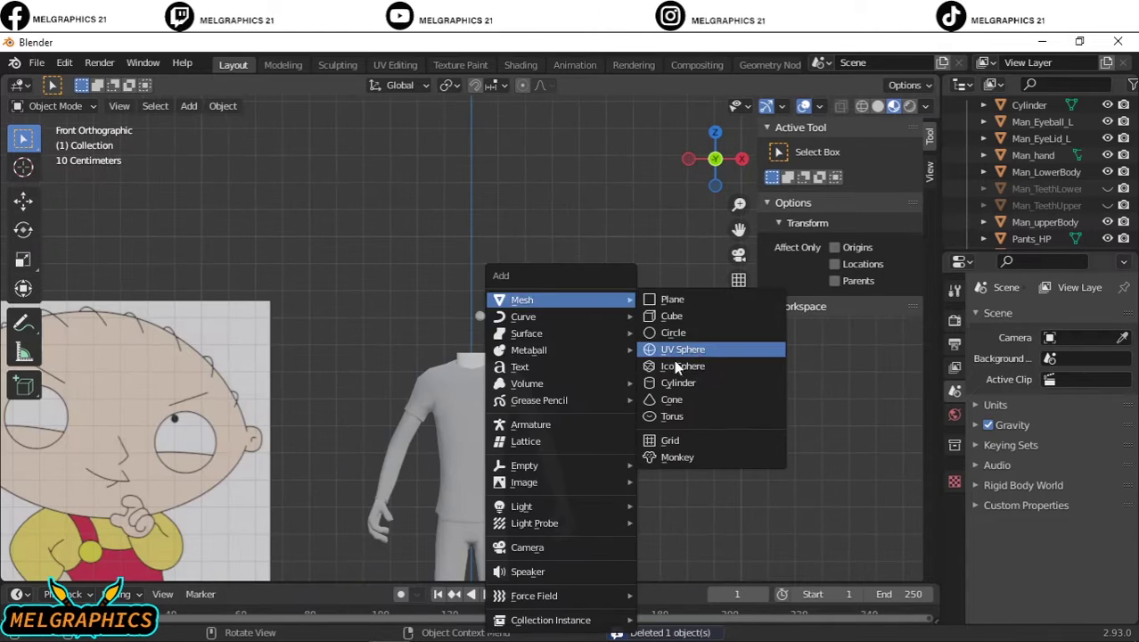
left_click(675, 354)
left_click_drag(838, 237, 856, 237)
type("90")
key("Return")
key("s")
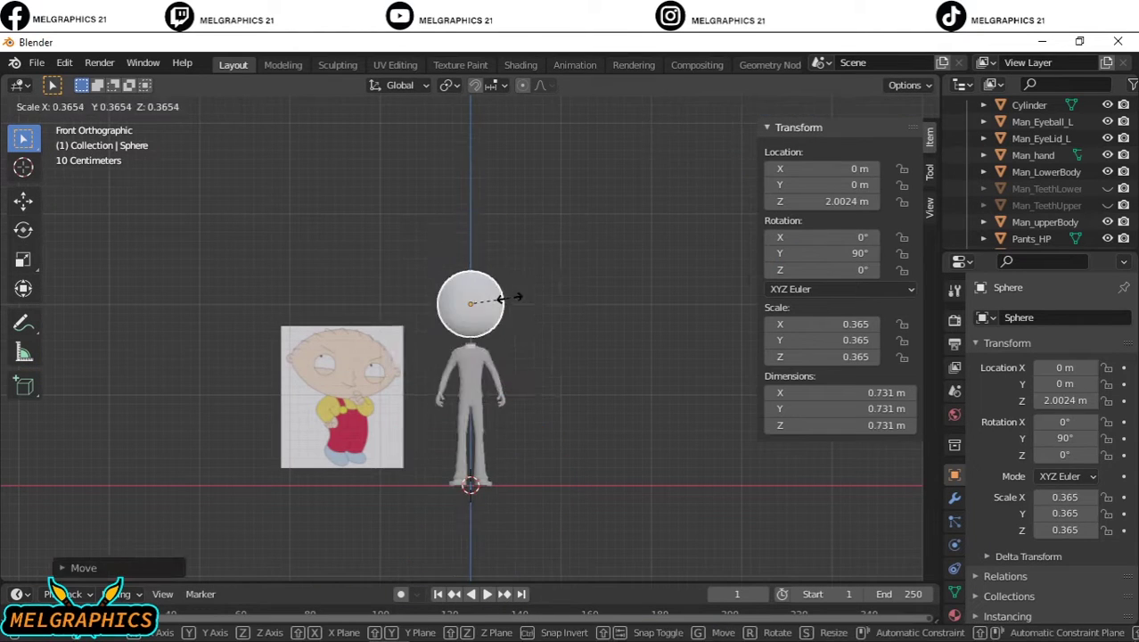
left_click(509, 294)
- Shrink the sphere to head size and set it on the neck at 1.6656 m
scroll(509, 294, "up", 3)
key("g")
key("z")
key("Escape")
key("ctrl+z")
key("g")
key("z")
scroll(552, 354, "up", 3)
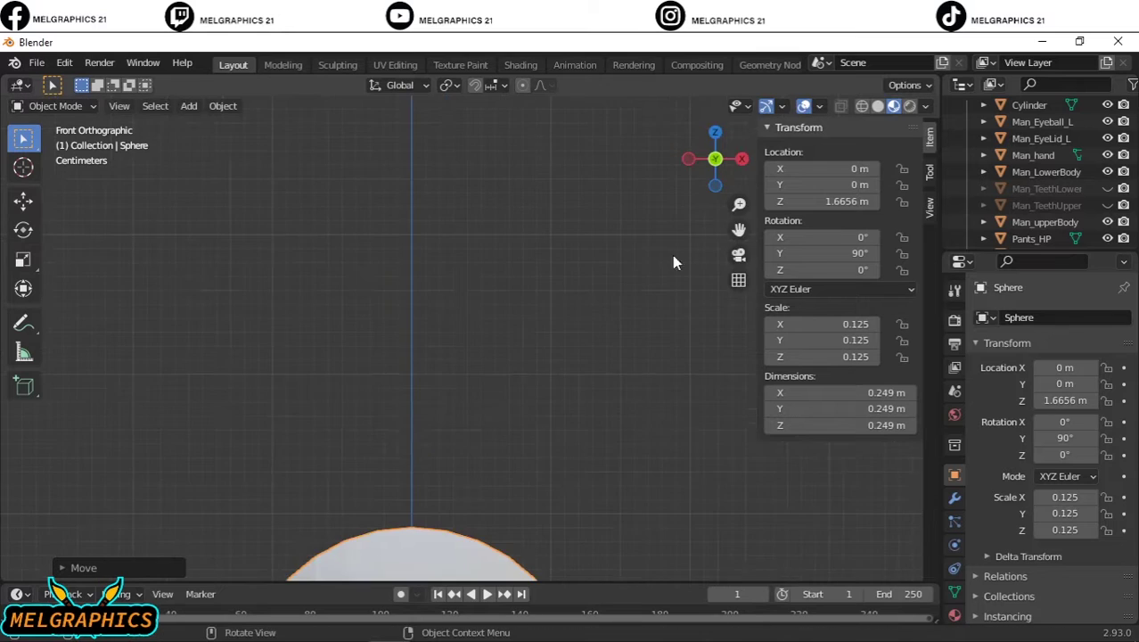
left_click(674, 259)
middle_click_drag(674, 259, 822, 332, "shift")
- Stretch the head into a wide oval with scale 0.131, 0.131, 0.183
key("s")
key("x")
left_click(609, 149)
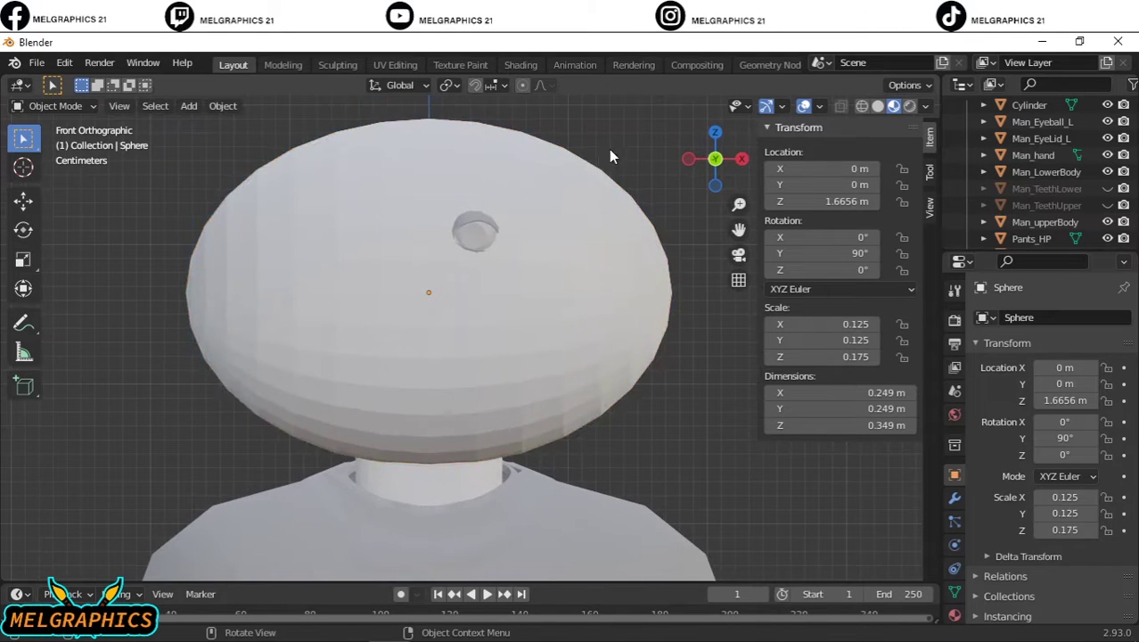
key("s")
left_click(559, 284)
scroll(479, 286, "down", 3)
scroll(478, 294, "up", 3)
- In Edit Mode on the head sphere, begin selecting the rectangular stripe faces across its top
key("Tab")
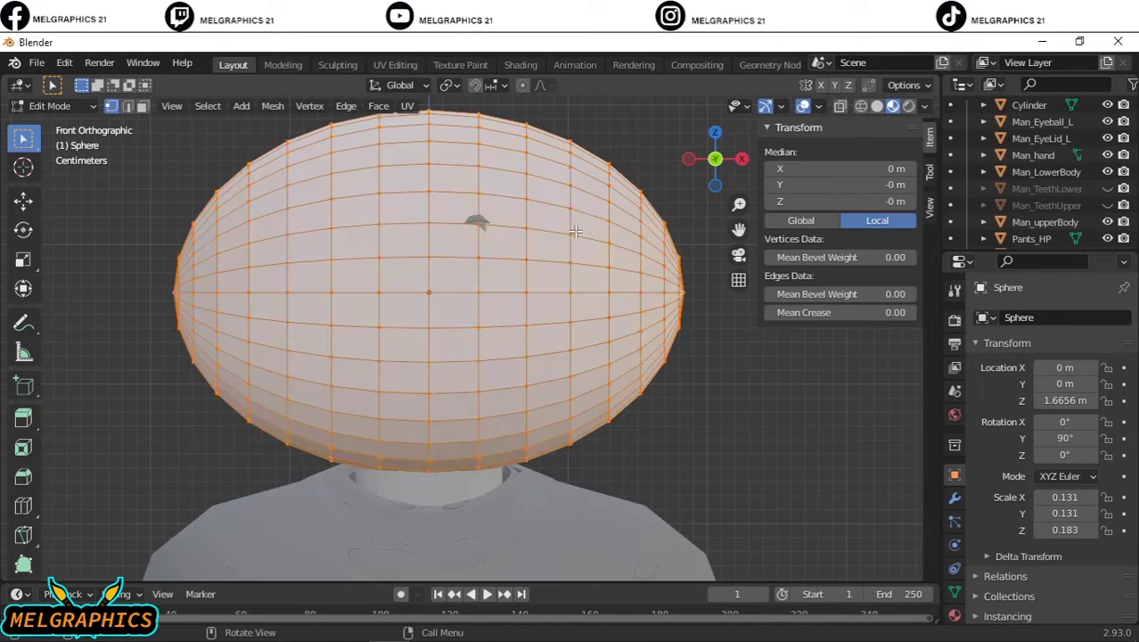
key("alt+a")
mouse_move(694, 247)
middle_mouse_down()
mouse_move(659, 457)
mouse_move(317, 319)
middle_mouse_up()
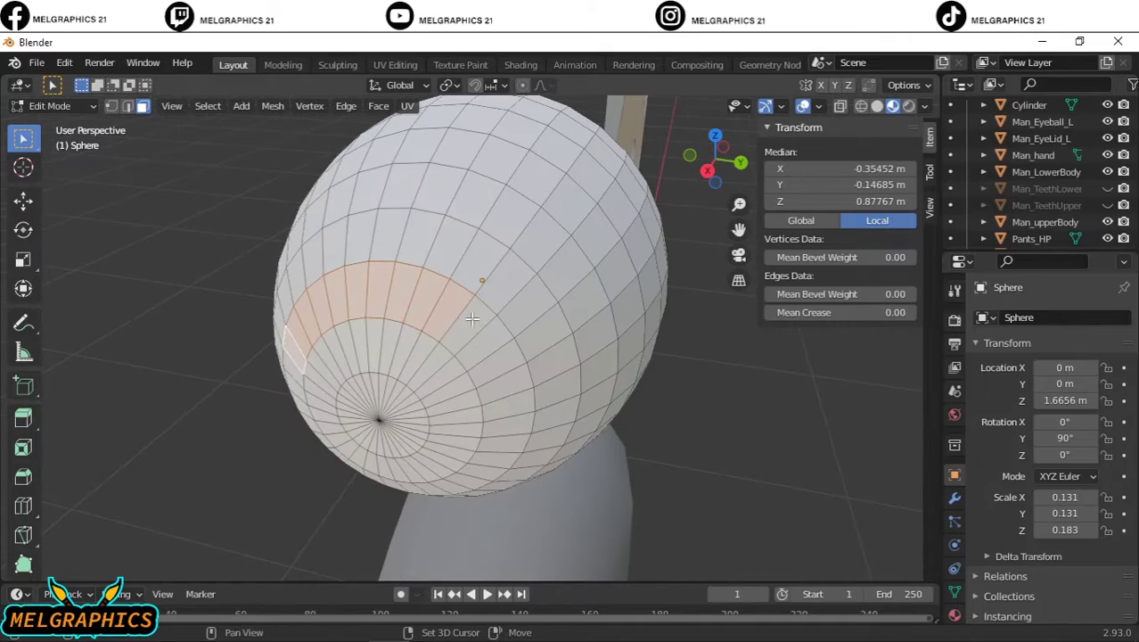
middle_click_drag(504, 424, 499, 357)
middle_click_drag(535, 321, 595, 367)
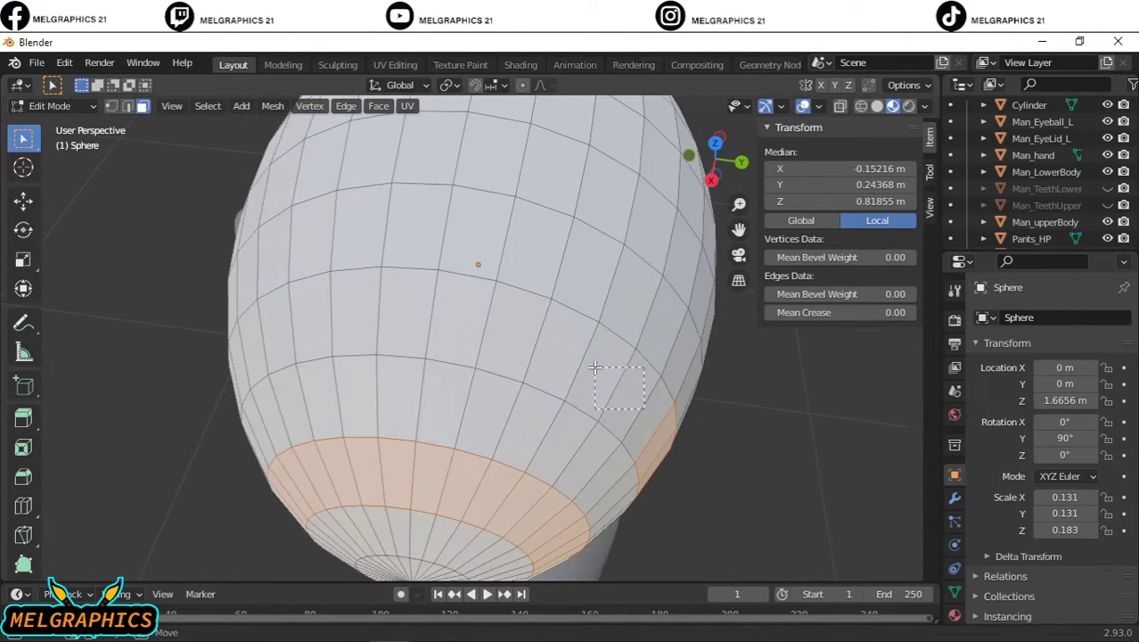
middle_click_drag(362, 318, 671, 283)
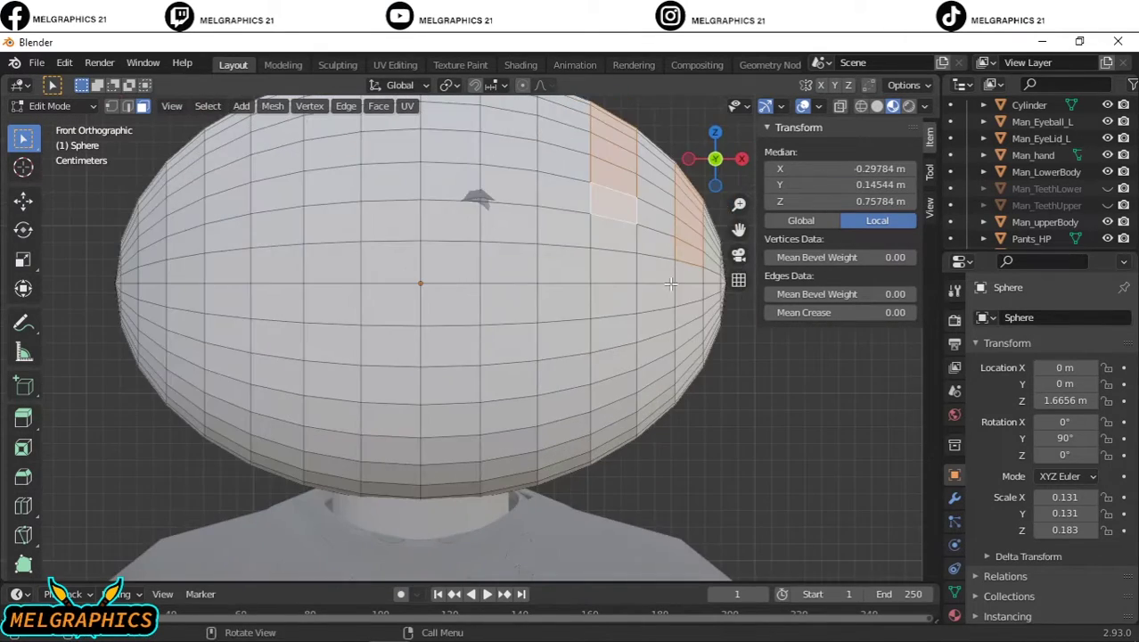
mouse_move(504, 130)
middle_mouse_down()
mouse_move(268, 294)
mouse_move(758, 374)
mouse_move(549, 356)
mouse_move(509, 204)
middle_mouse_up()
left_click_drag(510, 203, 521, 420)
mouse_move(521, 419)
middle_mouse_down()
mouse_move(478, 397)
mouse_move(580, 268)
mouse_move(671, 198)
middle_mouse_up()
left_click(672, 198, "shift")
- Add the remaining alternating stripe faces and separate the selection into its own object, Sphere.001
middle_click_drag(604, 444, 611, 412)
left_click(611, 412, "shift")
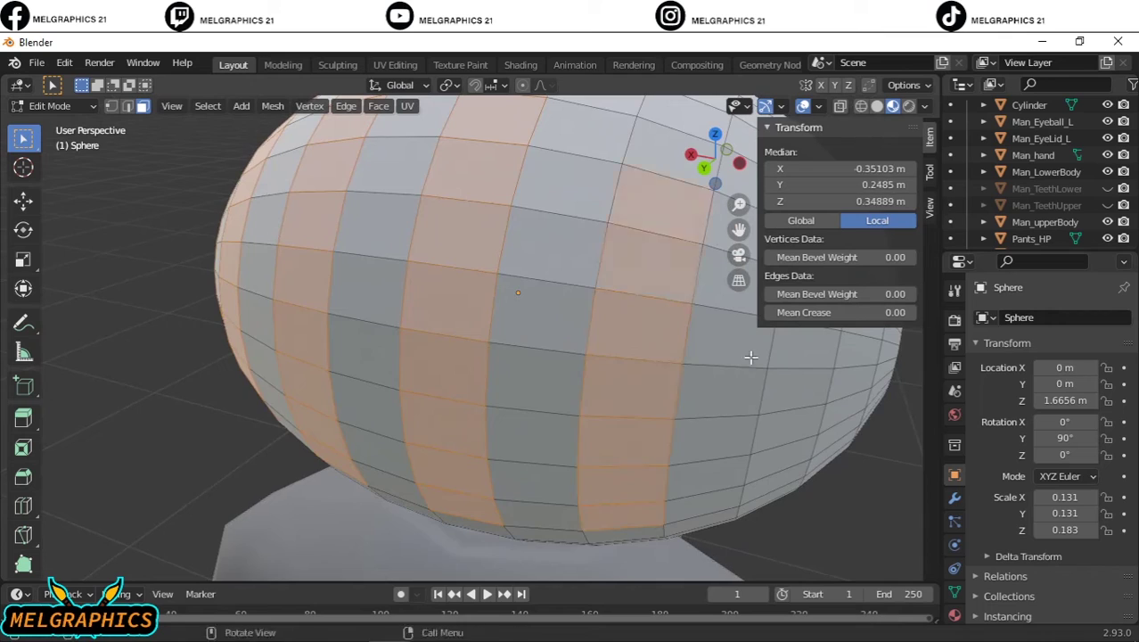
mouse_move(751, 356)
middle_mouse_down()
mouse_move(466, 331)
mouse_move(619, 311)
mouse_move(509, 308)
middle_mouse_up()
left_click(384, 257, "shift")
middle_click_drag(385, 257, 500, 335)
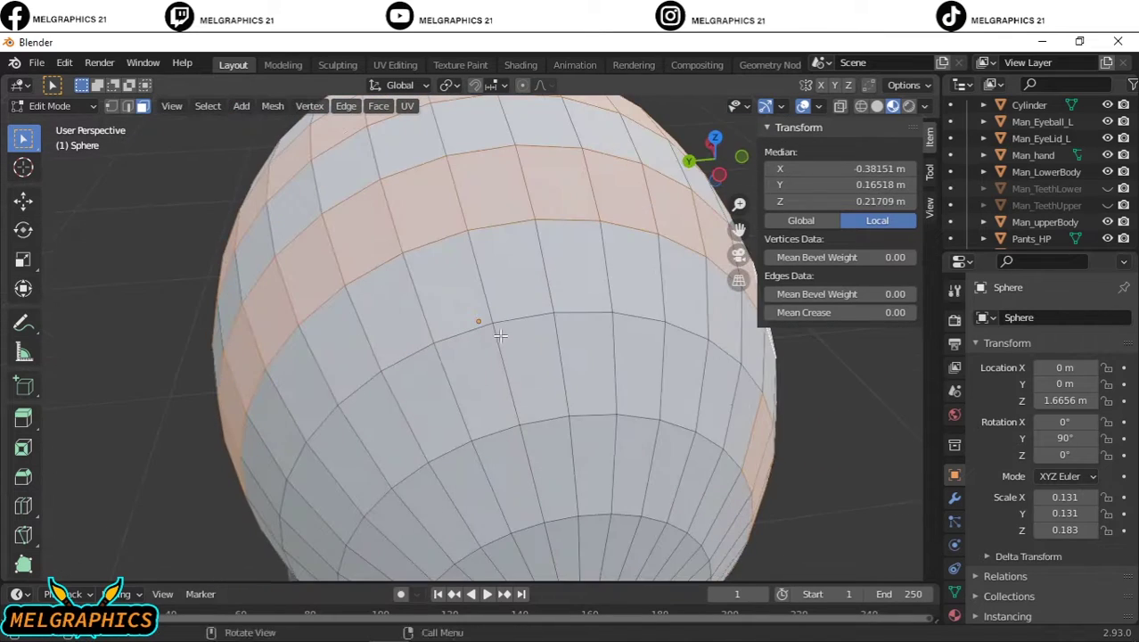
middle_click_drag(479, 396, 457, 299)
left_click(441, 446, "shift")
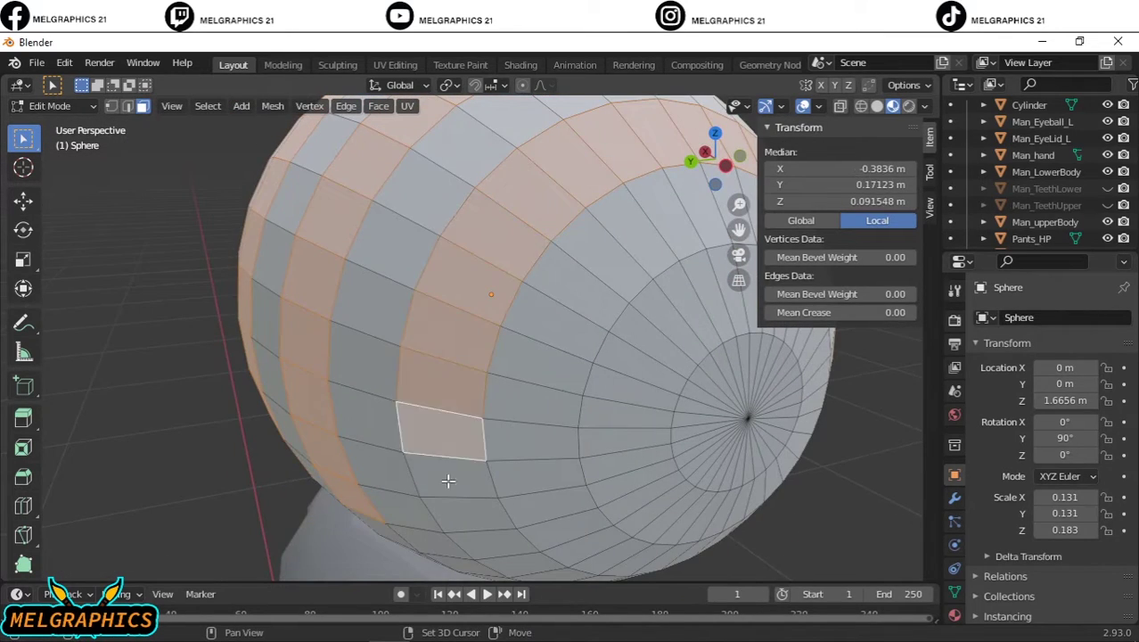
middle_click_drag(447, 478, 541, 489, "alt")
right_click(500, 487)
left_click(461, 586)
left_click(615, 585)
- Give the stripe object Sphere.001 a new material with a black Base Color
key("Tab")
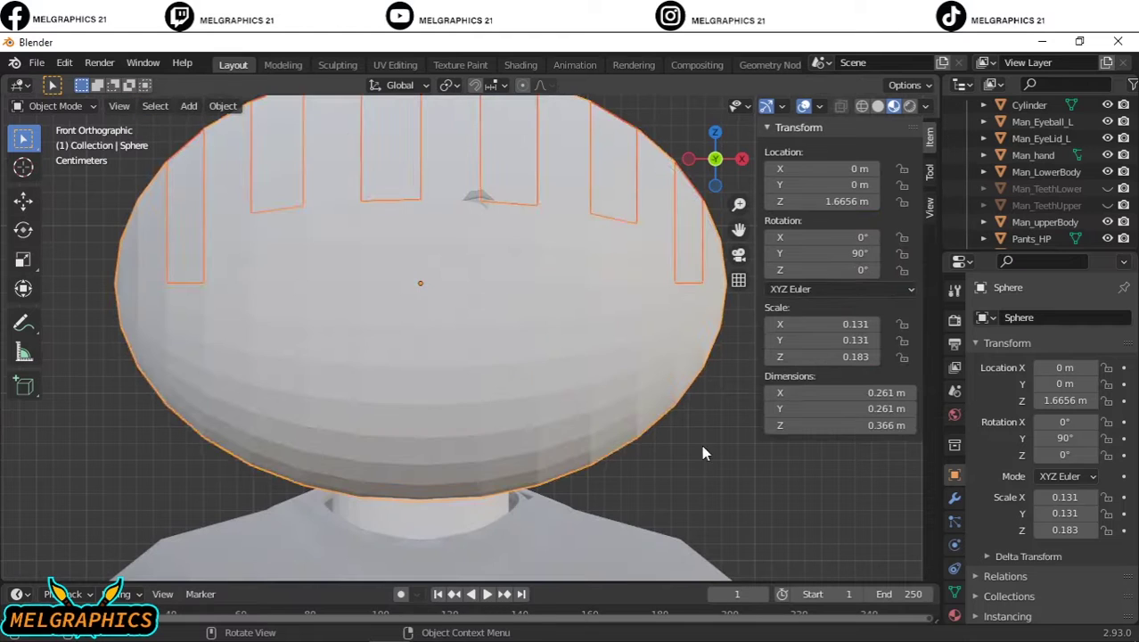
scroll(1045, 178, "down", 3)
left_click(1036, 216)
left_click(955, 615)
left_click(1044, 387)
left_click(1082, 561)
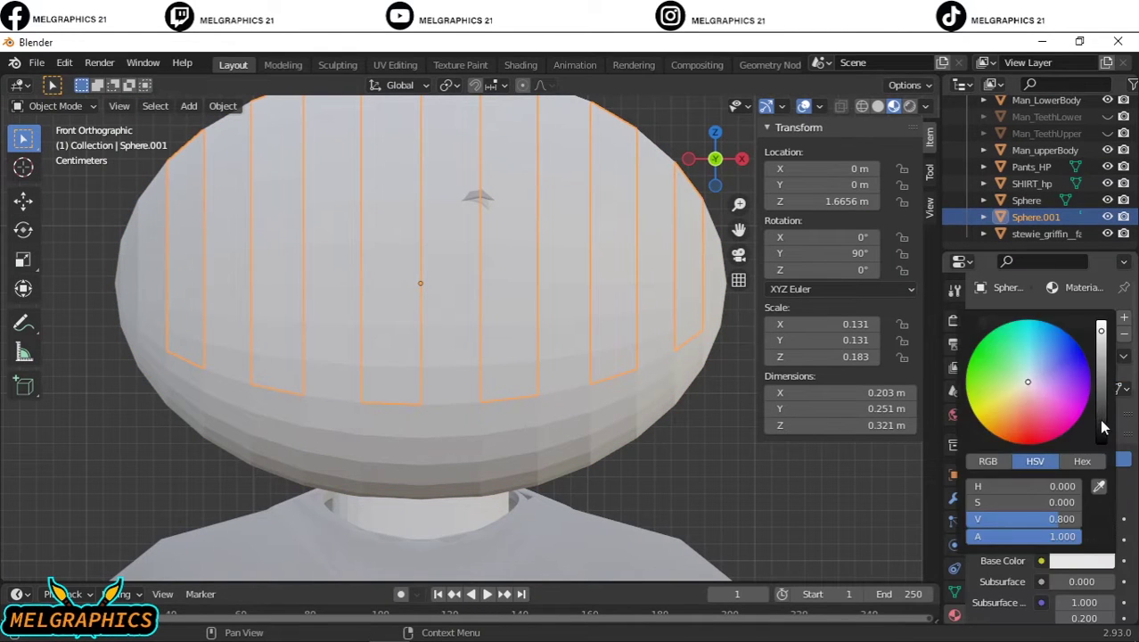
left_click_drag(1099, 419, 1099, 473)
- Add a Solidify modifier with 0.02 m thickness and shade the stripes smooth
left_click(955, 497)
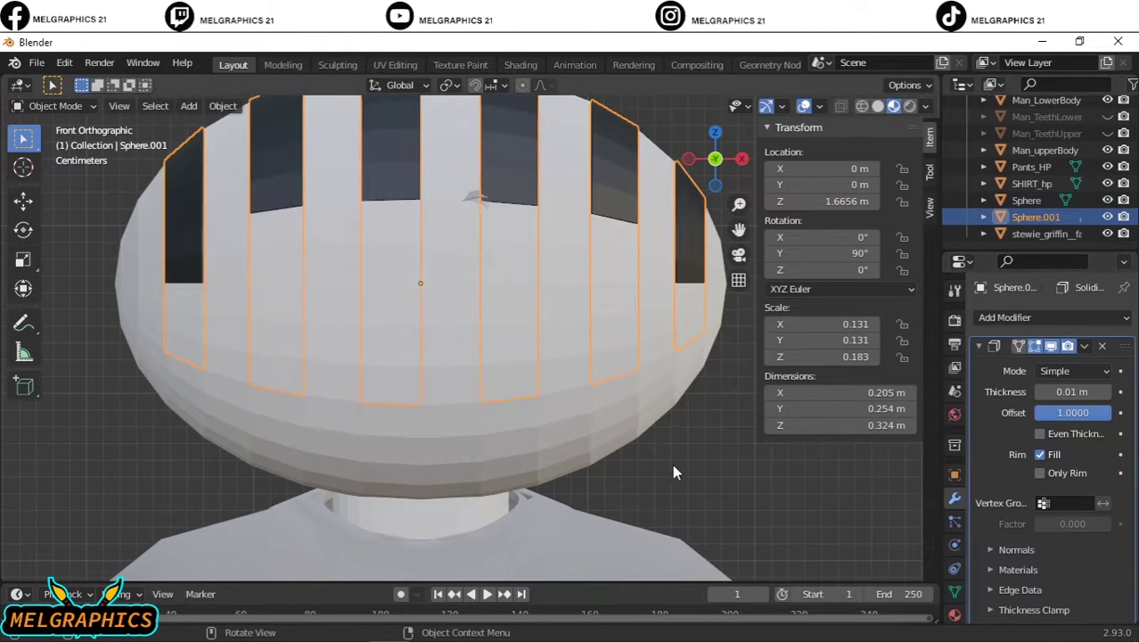
right_click(606, 168)
left_click(627, 173)
scroll(460, 341, "down", 3)
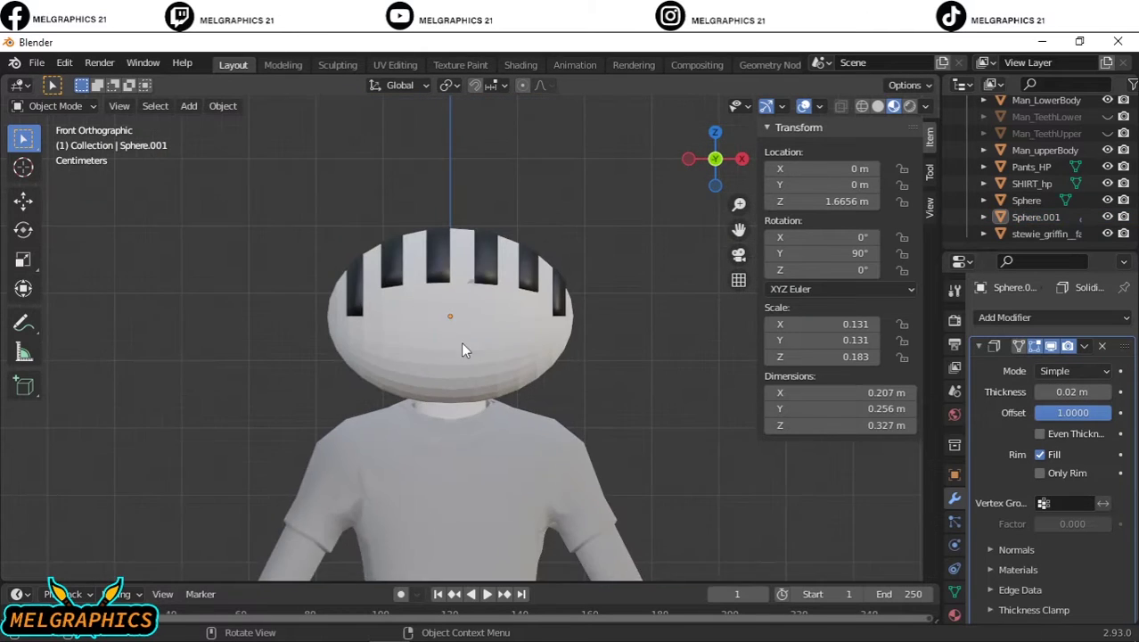
left_click(461, 342)
scroll(473, 234, "up", 3)
scroll(1053, 156, "up", 2)
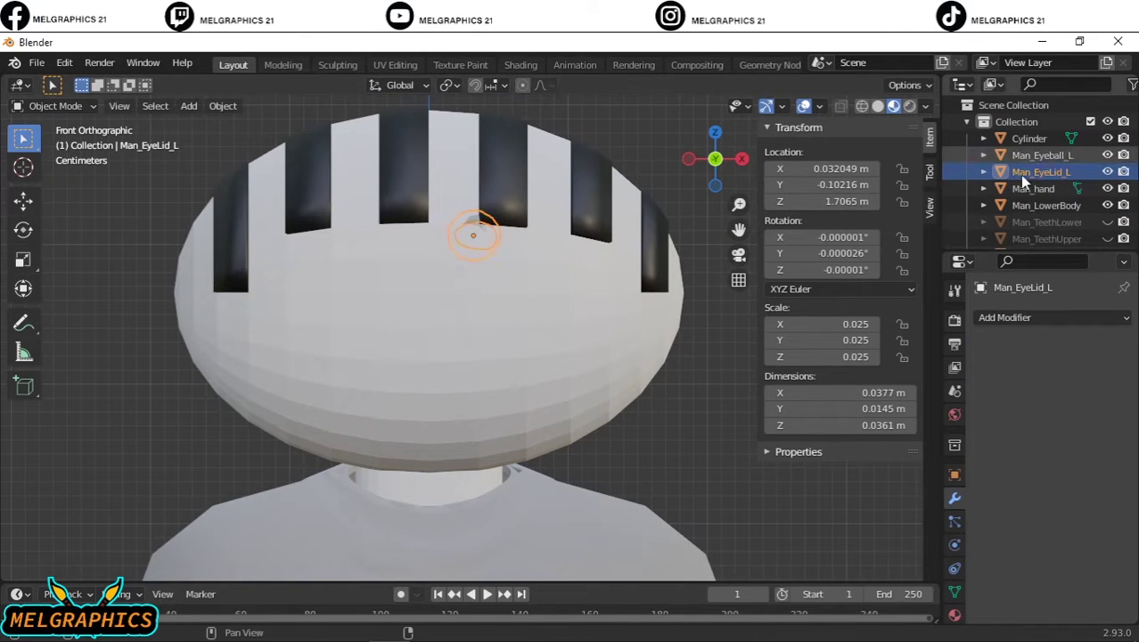
- Place the eyelid on the face, set its depth from side view, and enlarge eyeball and eyelid together
key("g")
left_click(694, 428)
key("KP_3")
left_click(308, 284)
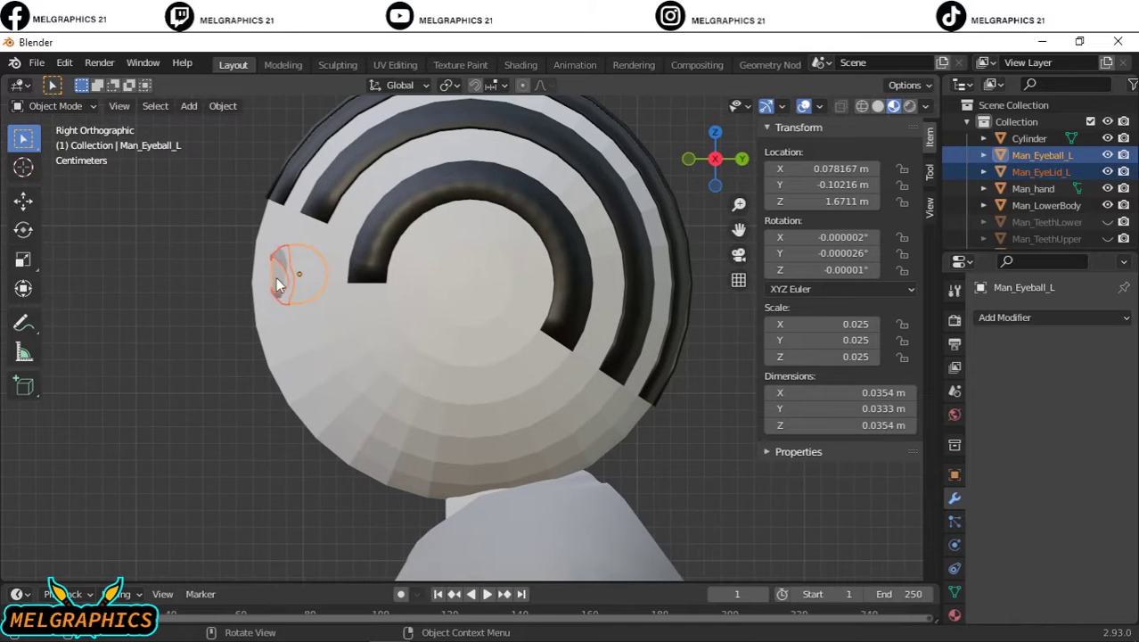
key("g")
key("y")
left_click(292, 272)
key("KP_1")
scroll(571, 284, "up", 5)
key("s")
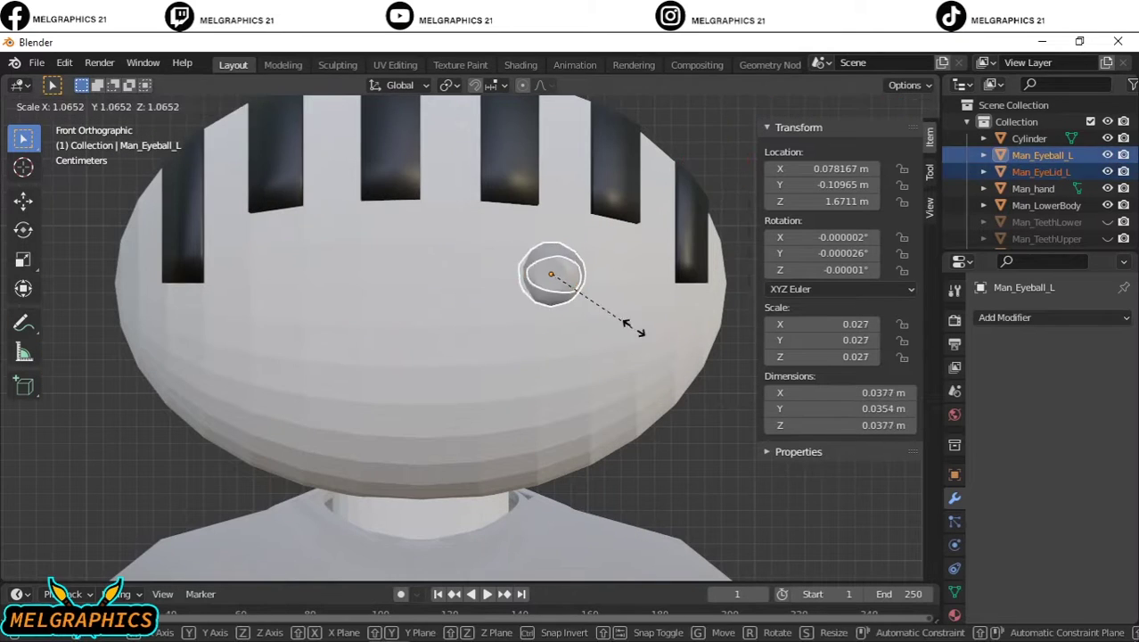
key("s")
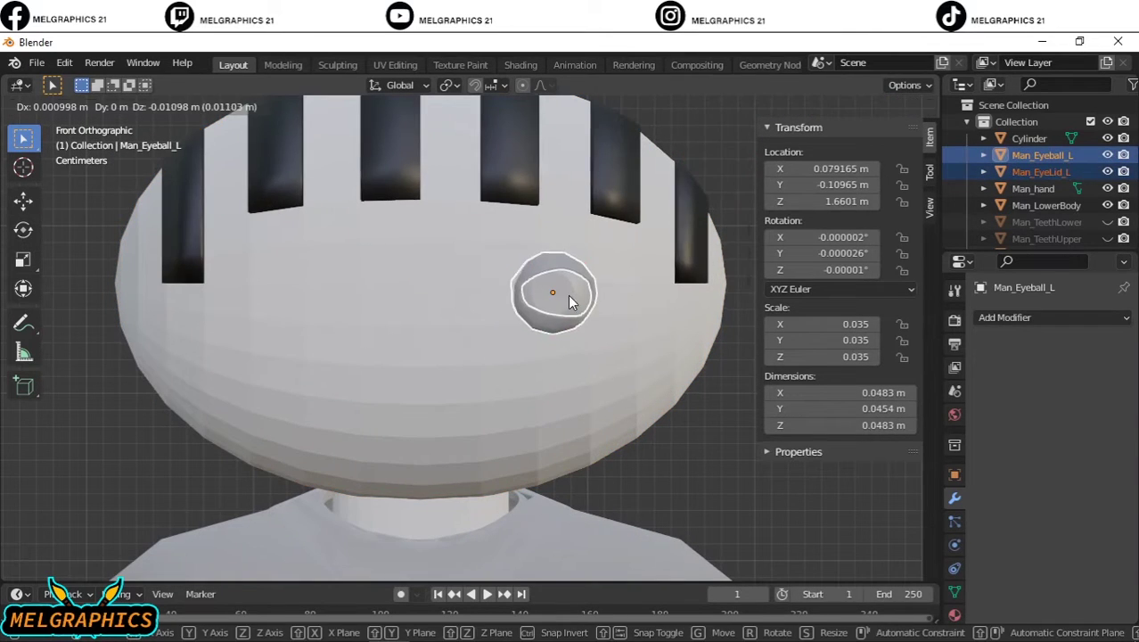
left_click(568, 307)
- Circle-select the eyeball's front faces and separate them into a new pupil object
left_click(570, 290)
scroll(683, 262, "up", 5)
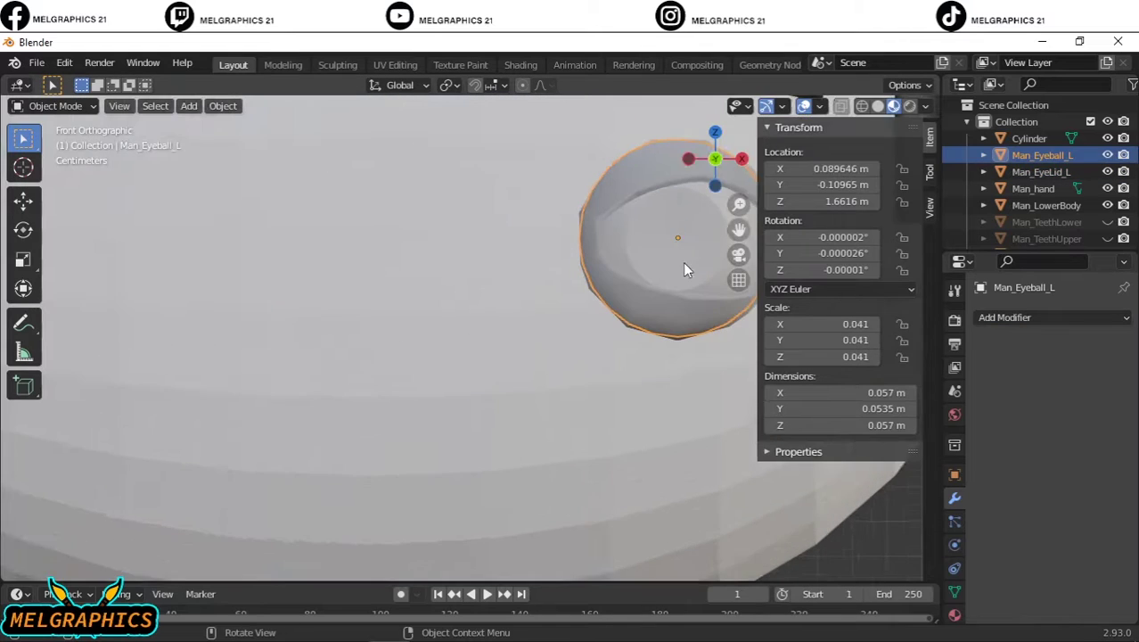
middle_click_drag(682, 262, 555, 332, "shift")
key("Tab")
scroll(722, 250, "up", 3)
key("alt+a")
key("c")
left_click_drag(606, 236, 391, 220)
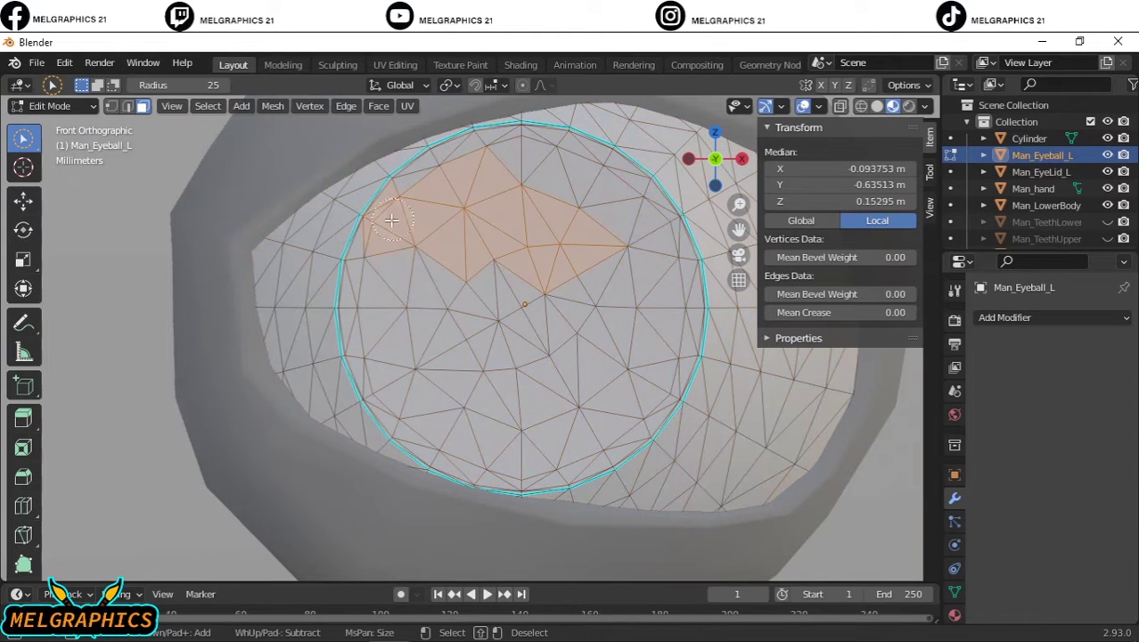
right_click(629, 253)
left_click(722, 520)
key("Tab")
- Replace the pupil's inherited eyeball material with a new black material
left_click(1043, 171)
left_click(955, 615)
scroll(479, 433, "down", 4)
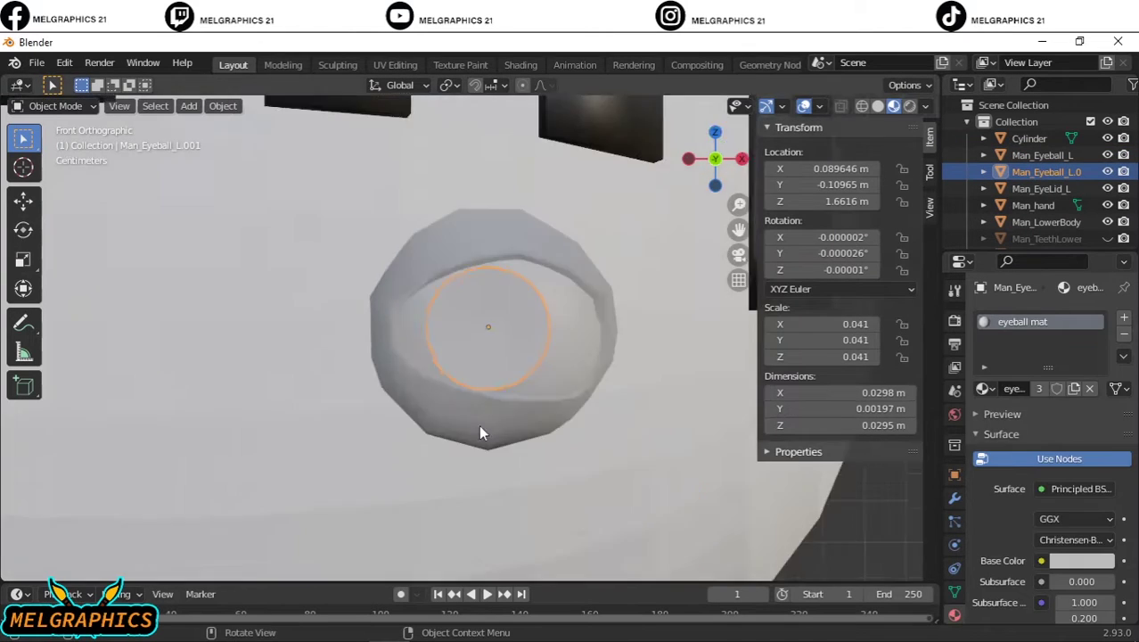
scroll(479, 433, "down", 1)
left_click(1124, 333)
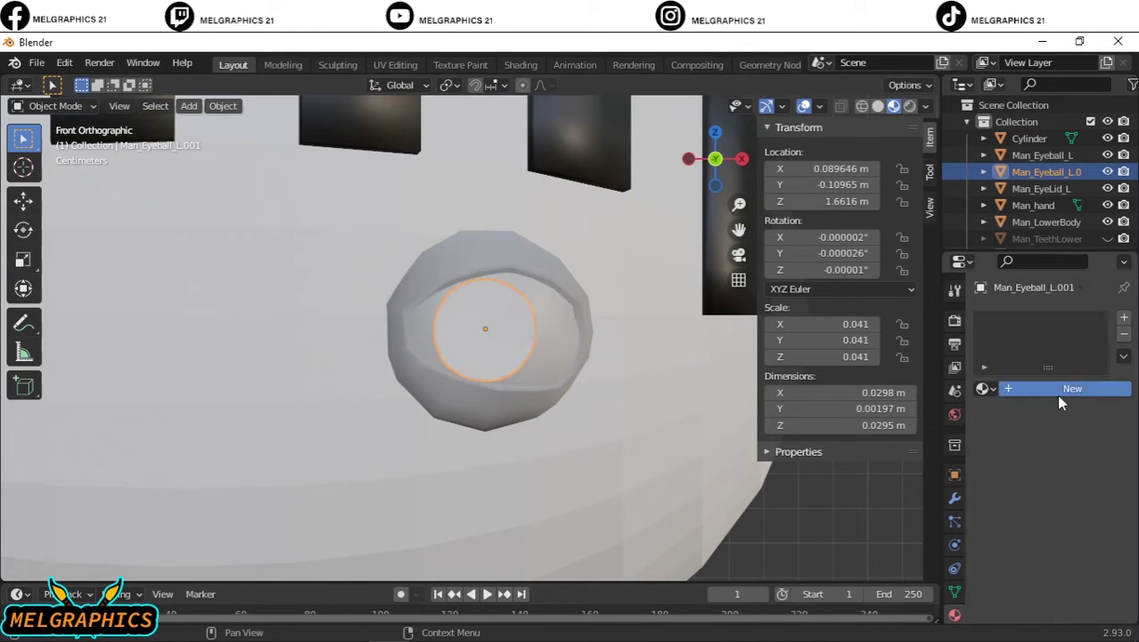
left_click(1060, 389)
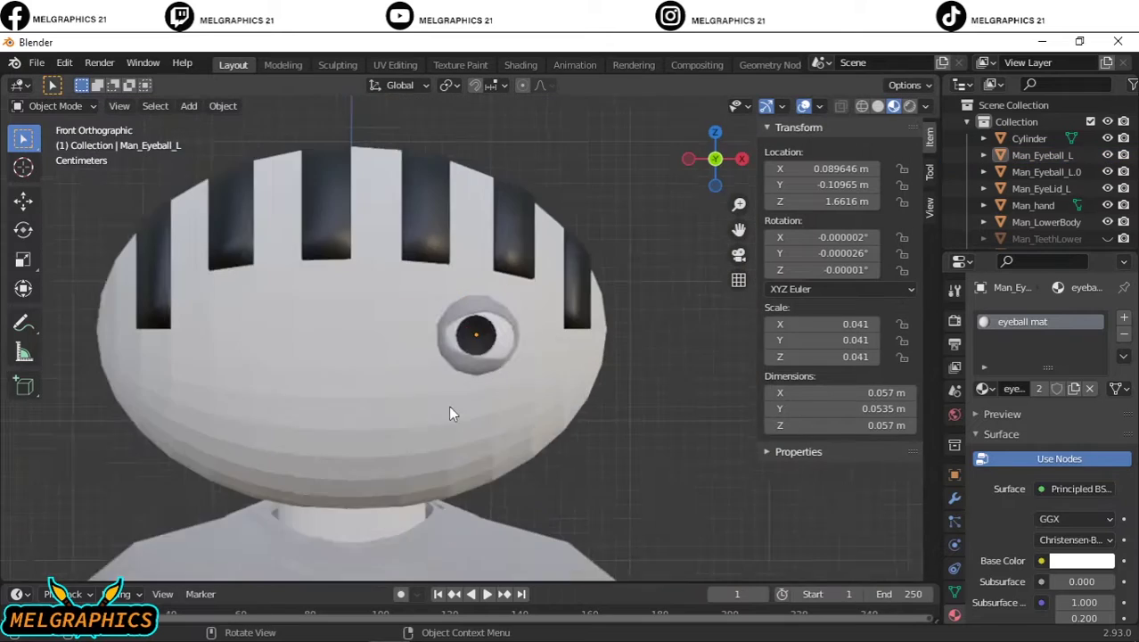
- Add a Mirror modifier to the eyeball and change its mirror axis
left_click(478, 335)
scroll(494, 343, "up", 5)
left_click(955, 498)
left_click(1052, 317)
left_click(776, 482)
scroll(391, 340, "down", 4)
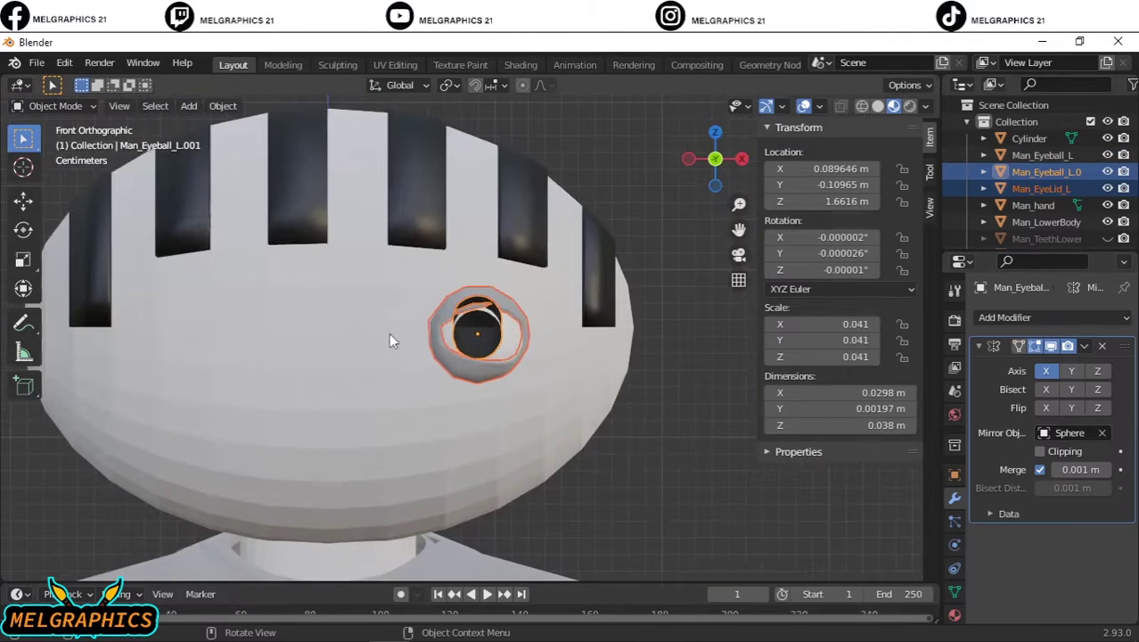
left_click(1073, 372)
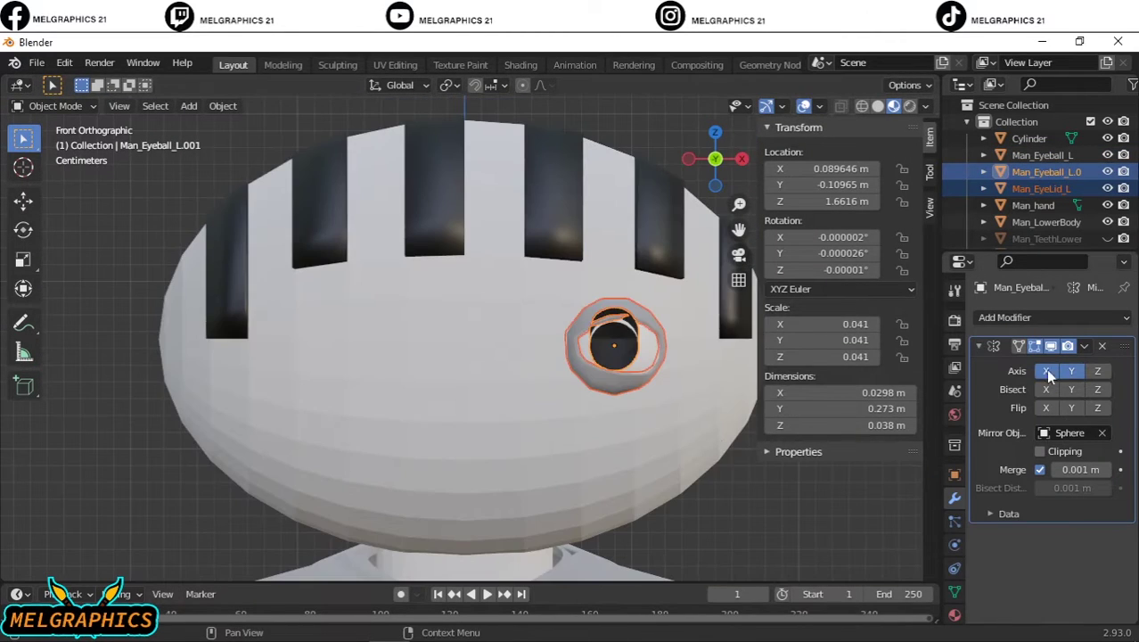
- Mirror the eyelid on Z around the head Sphere, and set the eyeball to mirror around Sphere too
left_click(1041, 188)
left_click(1052, 318)
left_click(776, 482)
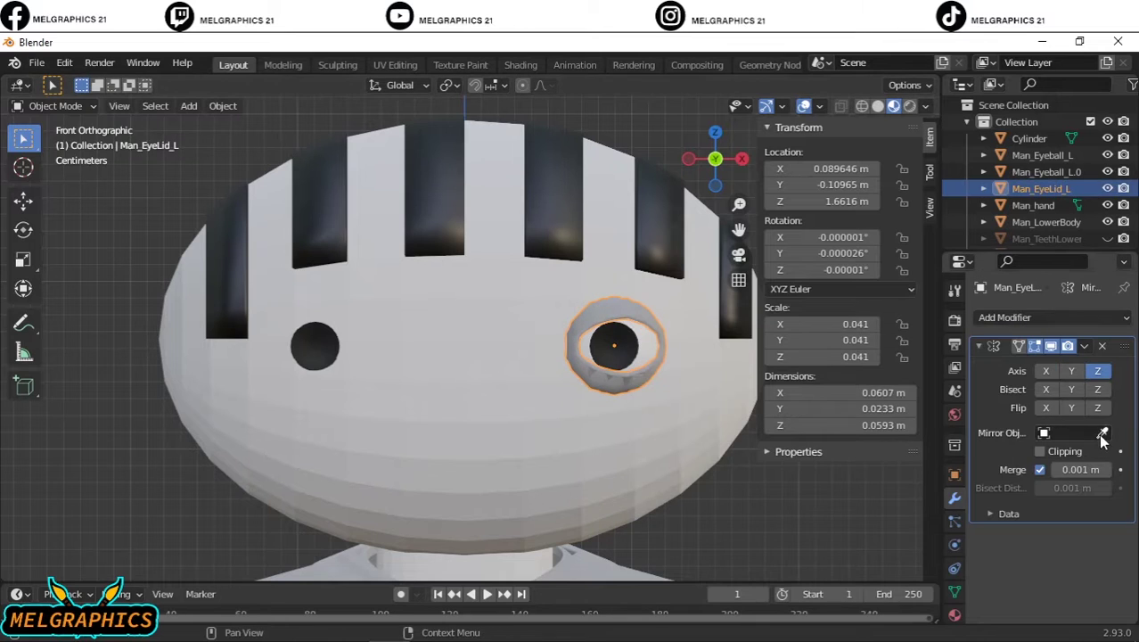
left_click(1103, 433)
left_click(1042, 155)
left_click(1052, 317)
left_click(738, 547)
left_click(1102, 433)
left_click(738, 521)
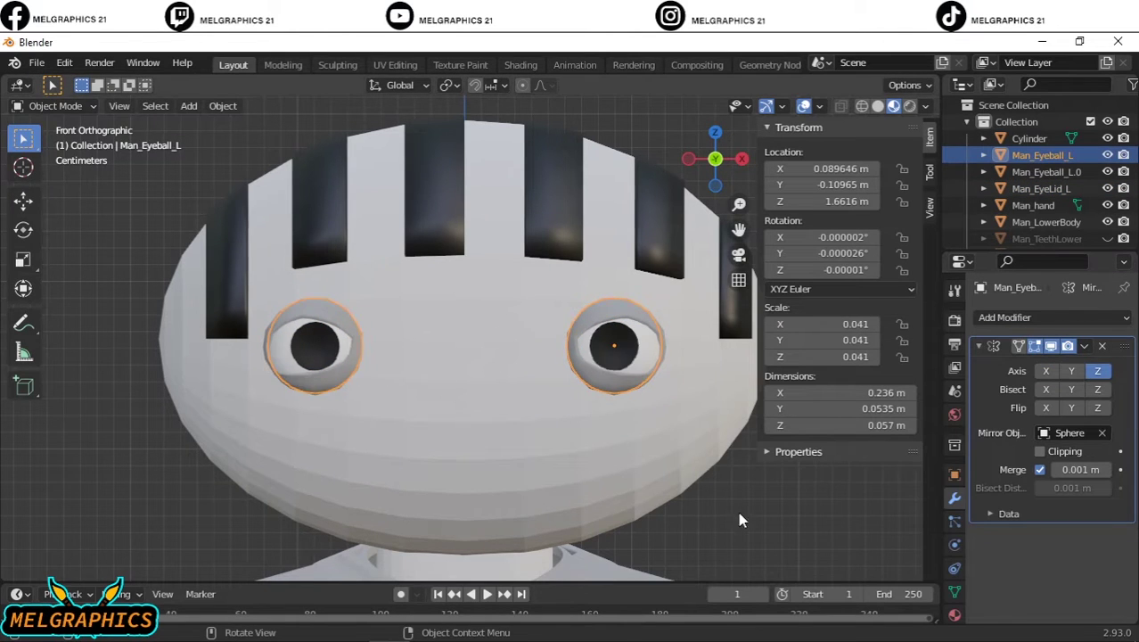
left_click(477, 452)
left_click(54, 105)
- Put the head into Sculpt Mode, toggling wireframe shading on and off to check the mesh
left_click(40, 159)
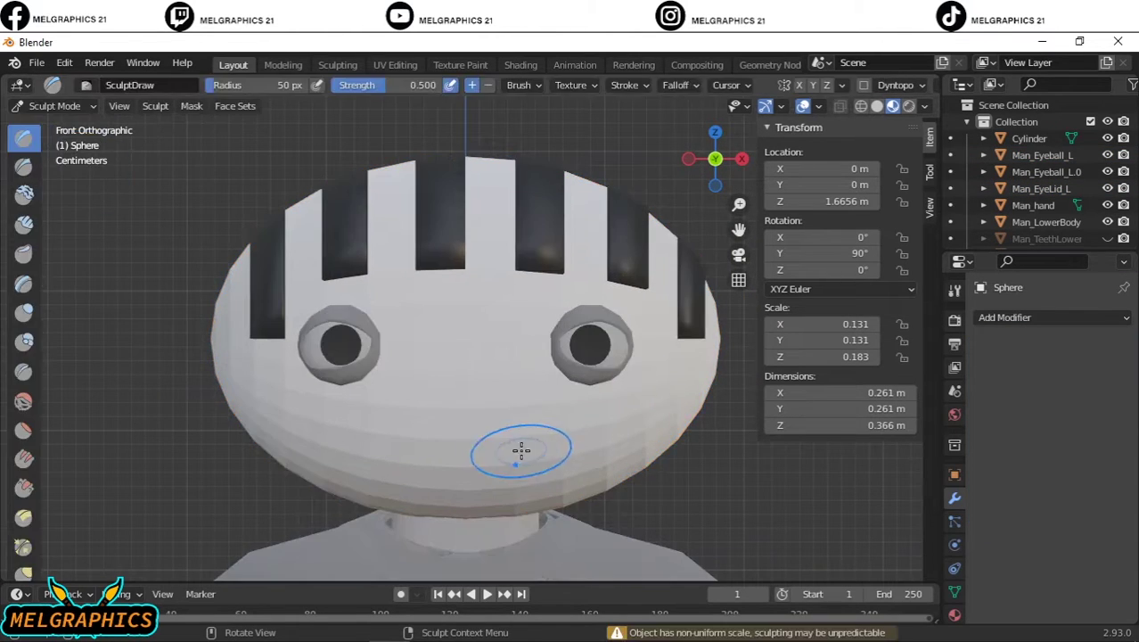
key("shift+z")
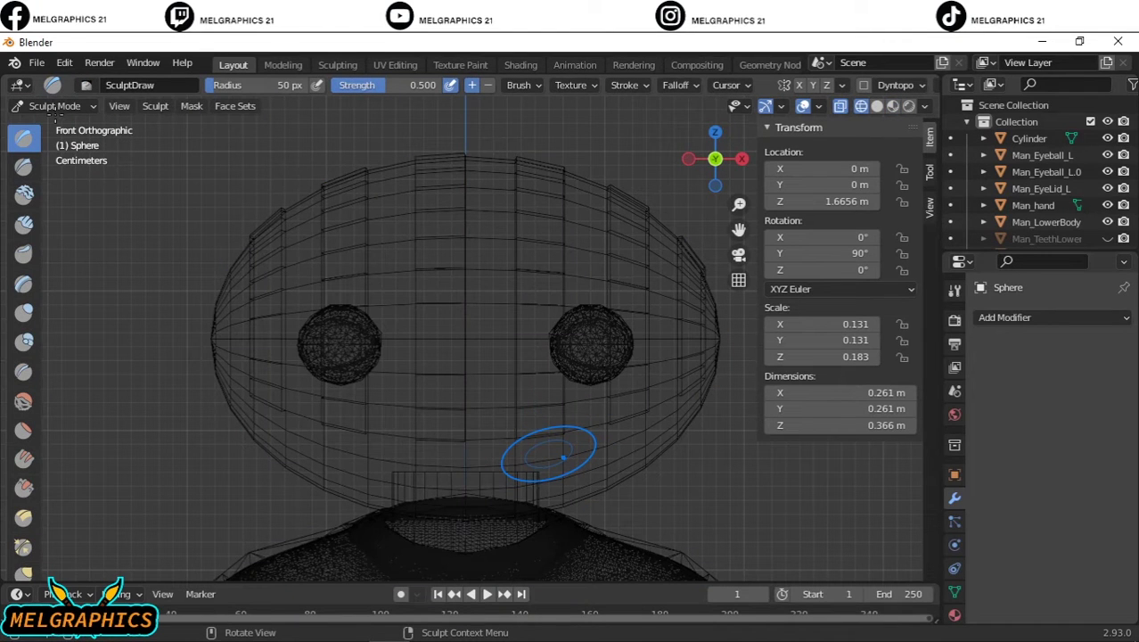
left_click(53, 105)
left_click(59, 125)
left_click(54, 105)
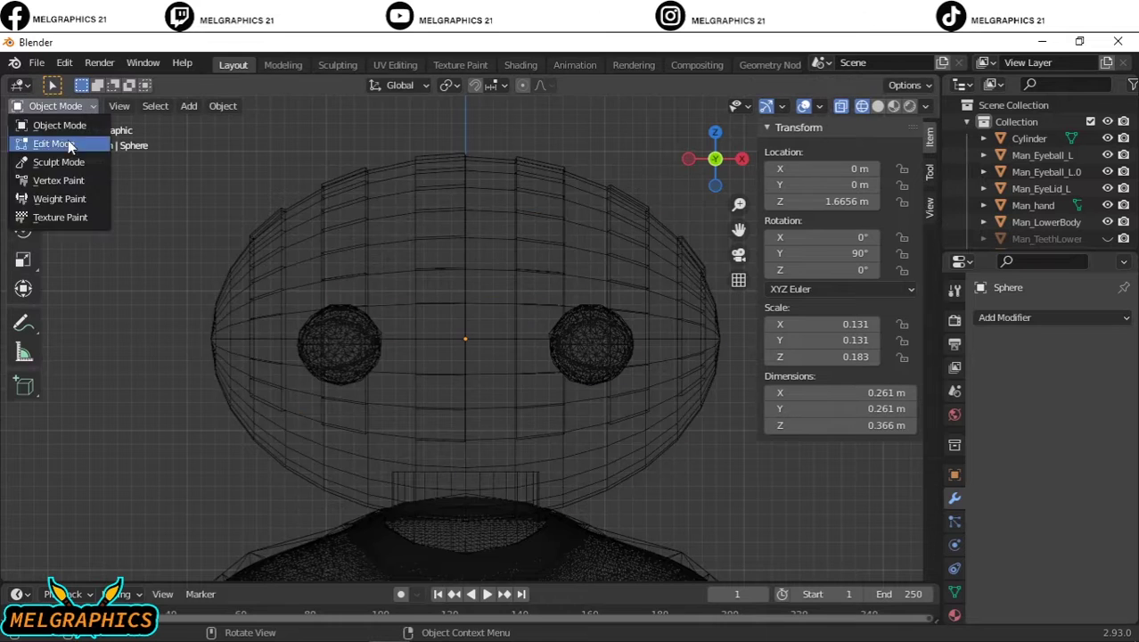
key("shift+z")
left_click(54, 106)
left_click(59, 161)
- With the Grab brush at a larger radius, pull the head's chin down over the neck
key("alt+z")
key("alt+z")
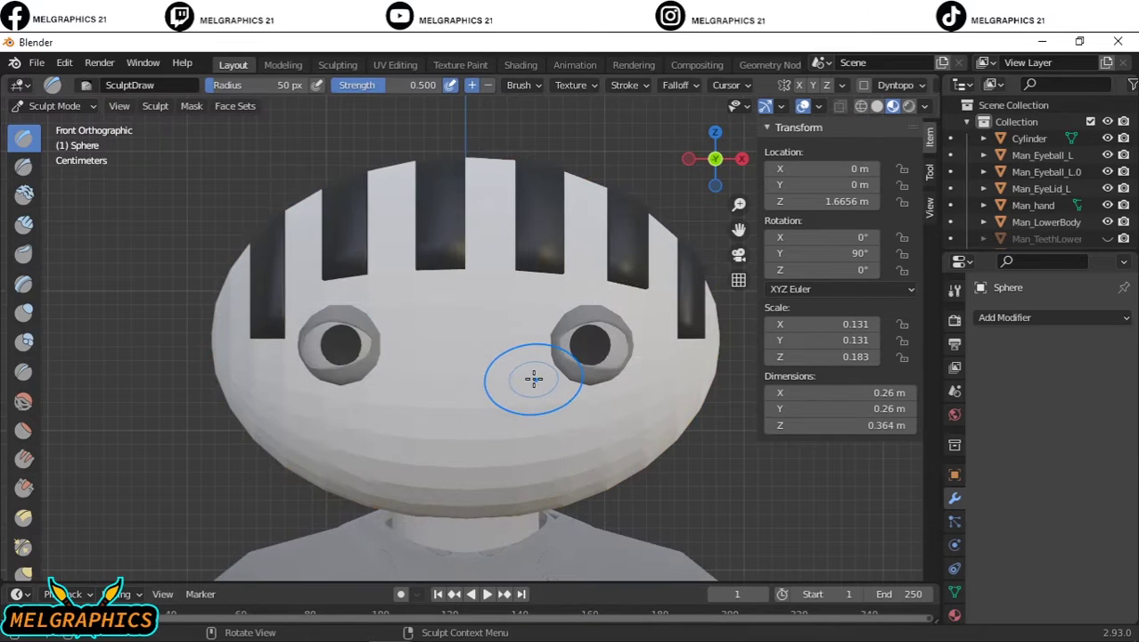
key("shift+z")
key("shift+z")
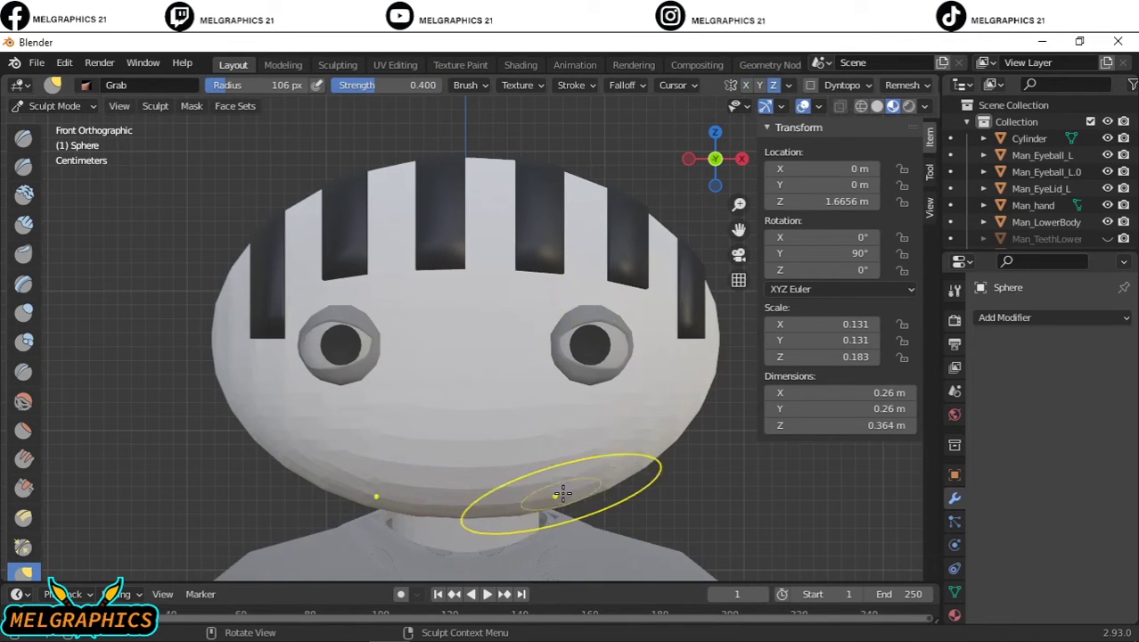
key("f")
left_click_drag(592, 524, 491, 571)
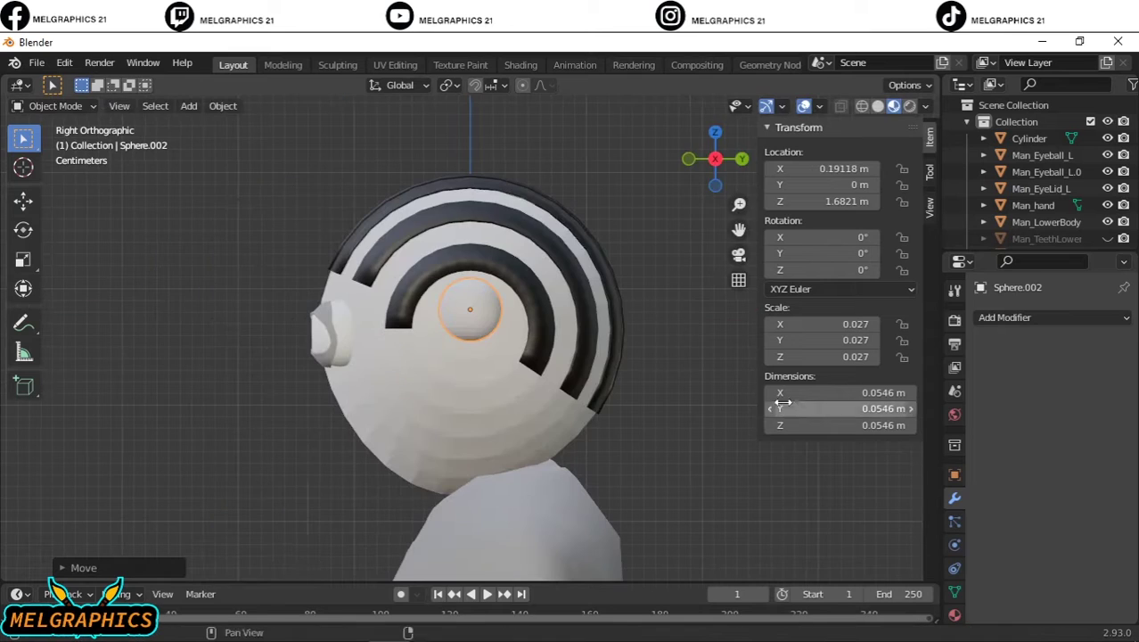
- Move the small sphere beside the head and sculpt it into a hollow, cupped ear
key("g")
left_click(577, 264)
key("KP_1")
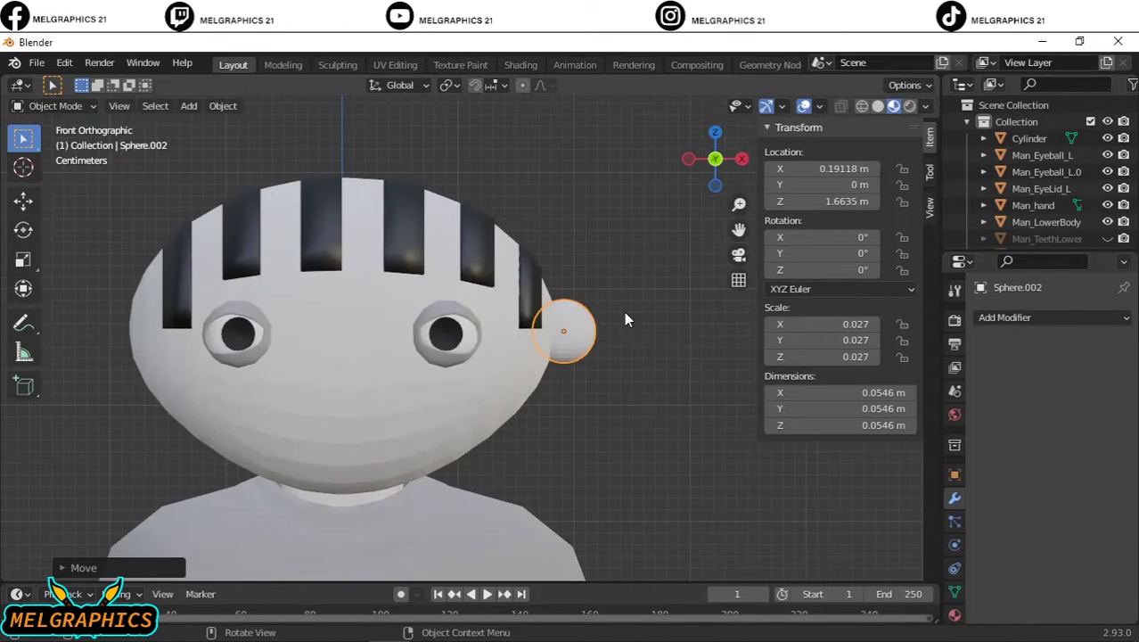
left_click(83, 161)
key("KP_Decimal")
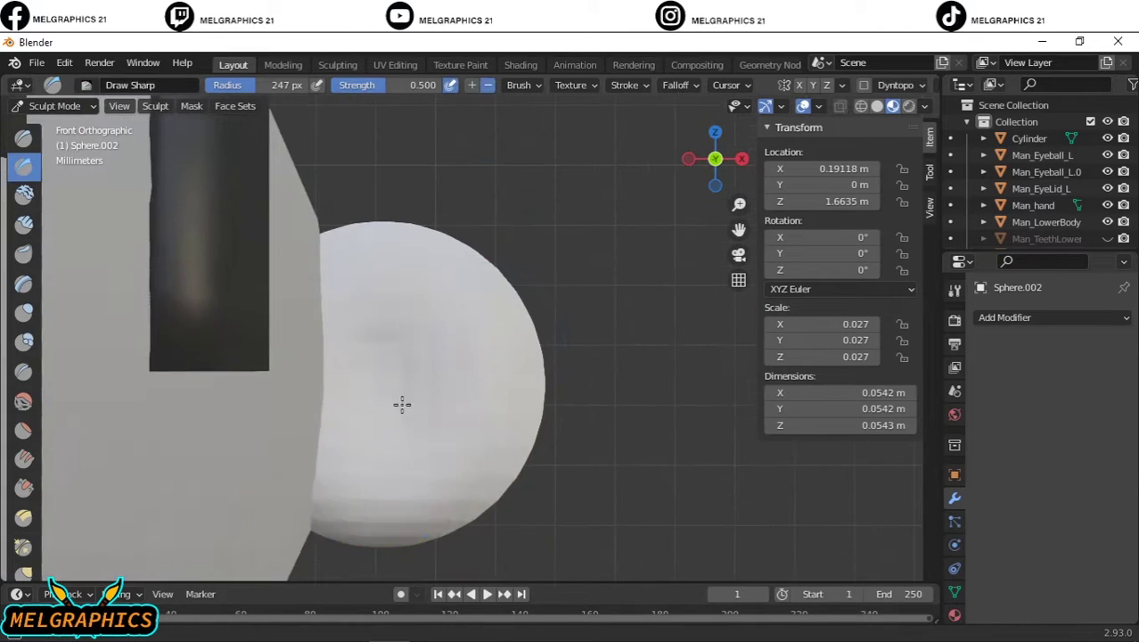
middle_click_drag(402, 402, 455, 364)
mouse_move(427, 425)
middle_mouse_down()
mouse_move(644, 311)
mouse_move(483, 416)
mouse_move(509, 314)
middle_mouse_up()
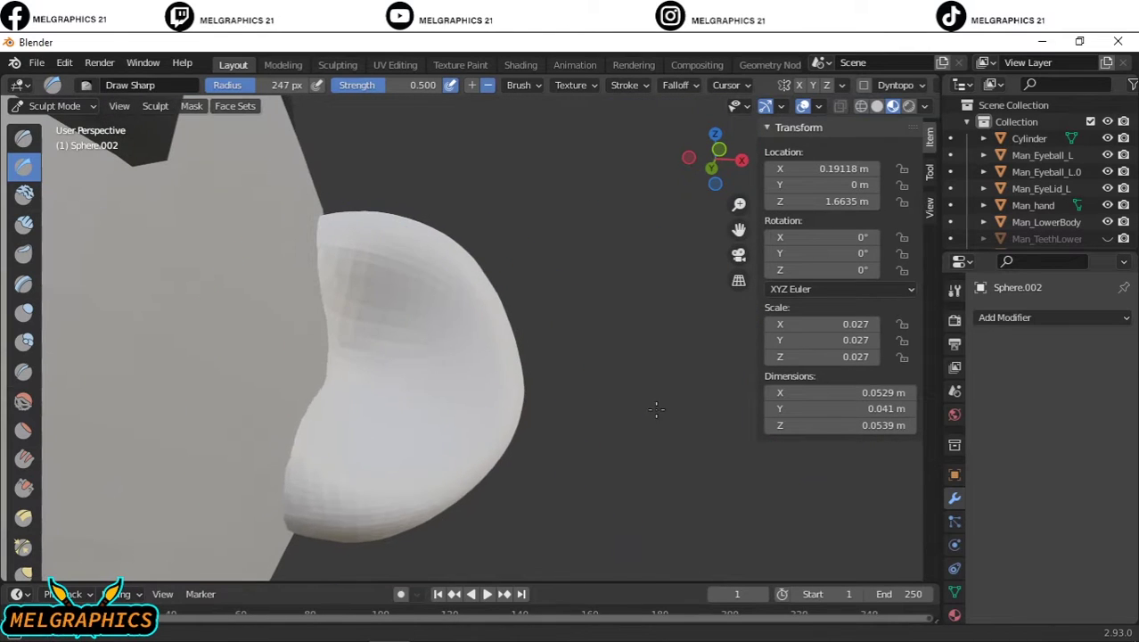
key("KP_1")
- Add a Mirror modifier to the ear and apply it so ears appear on both sides
left_click(52, 106)
left_click(53, 126)
key("KP_Decimal")
left_click(1005, 317)
left_click(740, 496)
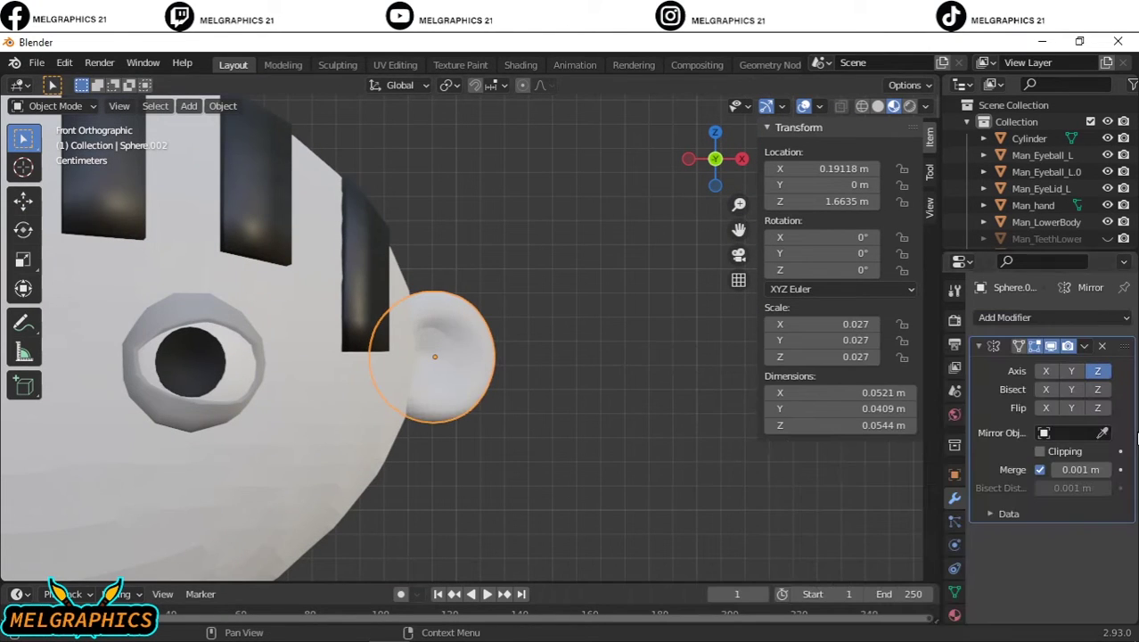
left_click(1084, 346)
left_click(1005, 364)
scroll(533, 393, "down", 8)
scroll(598, 275, "up", 3)
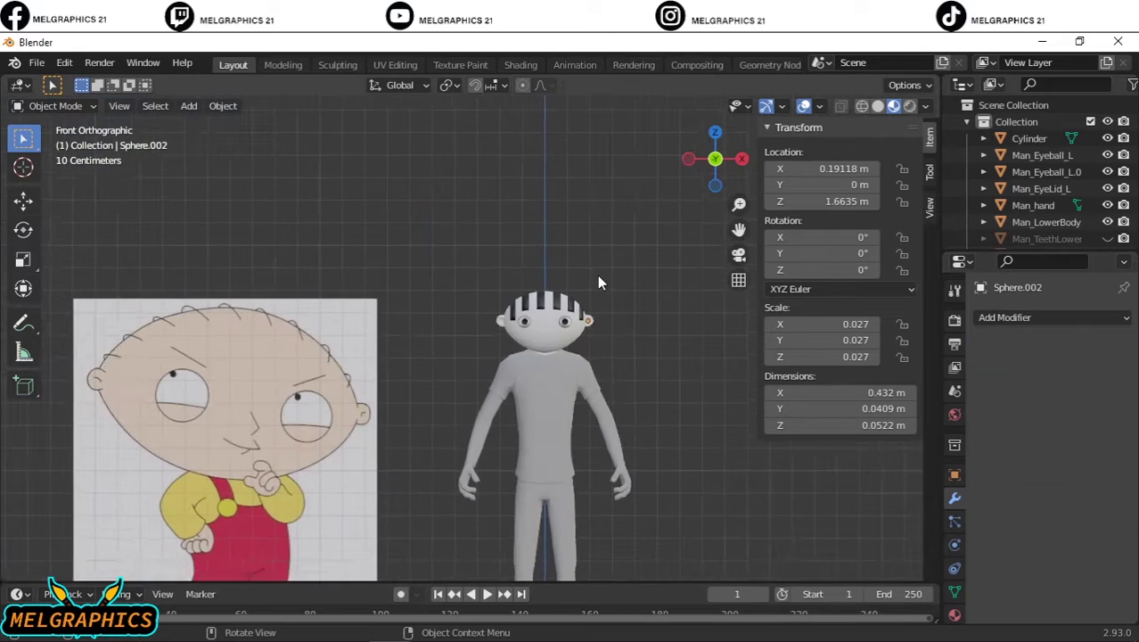
scroll(554, 321, "up", 3)
- Snap the 3D cursor to world origin and add a new UV sphere there
key("shift+s")
left_click(495, 282)
key("shift+a")
left_click(719, 286)
scroll(535, 526, "down", 8)
- Scale the sphere down and flatten it into an oval at 0.027/0.014/0.014
key("s")
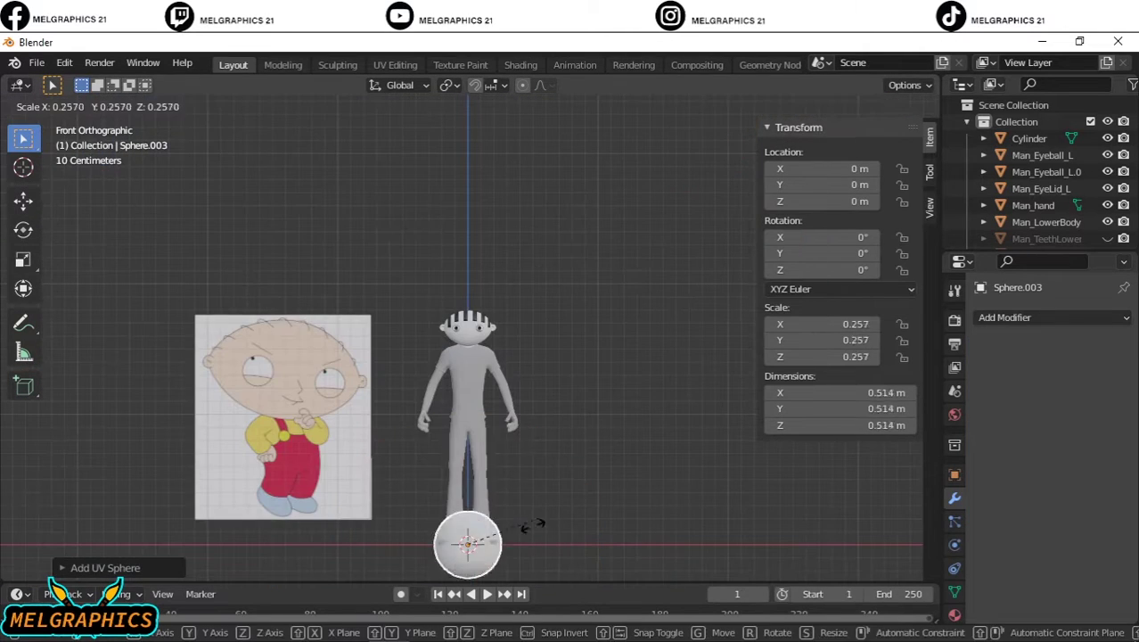
left_click(498, 324)
scroll(498, 324, "up", 8)
key("s")
left_click(514, 190)
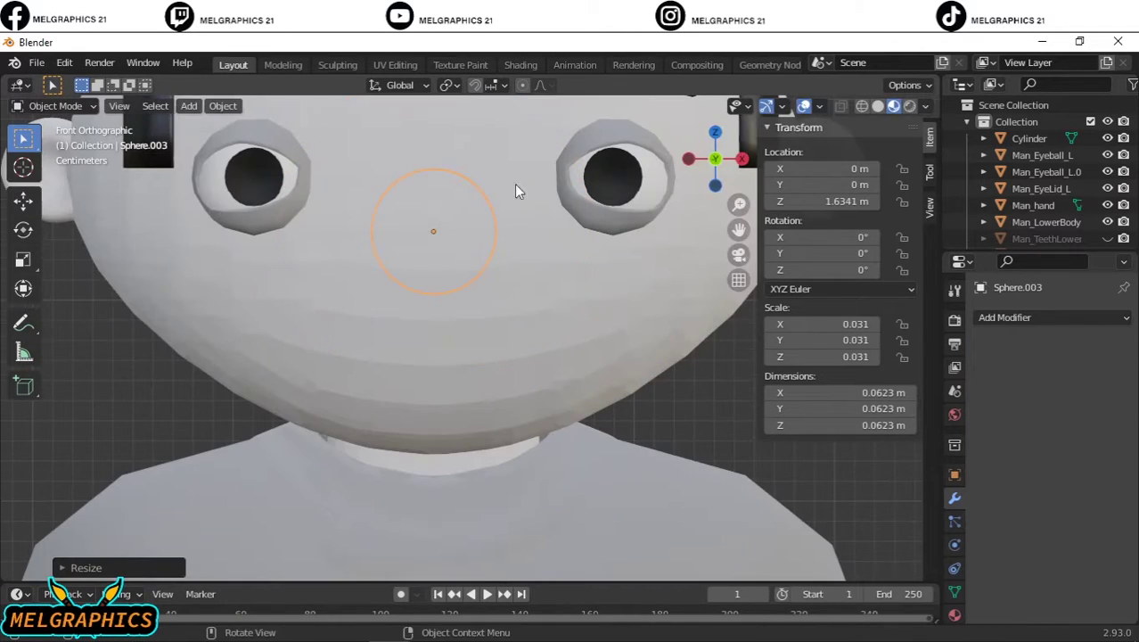
key("s")
key("shift+x")
left_click(537, 203)
- Move the oval onto the front of the face and lower it on Z below the eyes
key("KP_3")
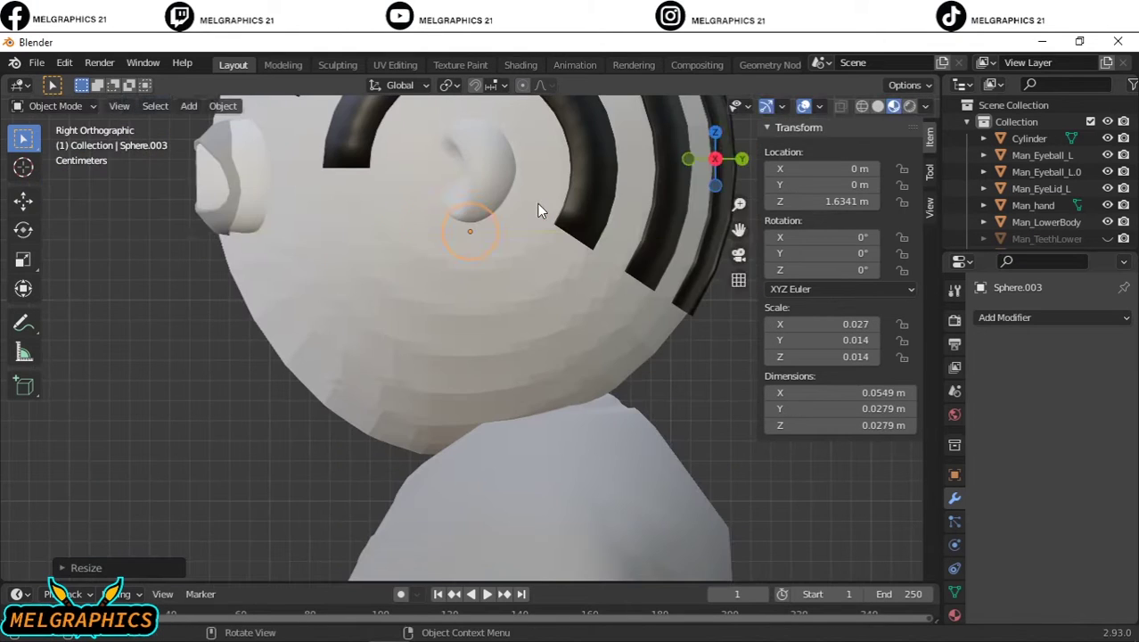
key("g")
key("y")
left_click(316, 303)
key("KP_1")
key("g")
key("z")
left_click(432, 258)
scroll(647, 381, "down", 5)
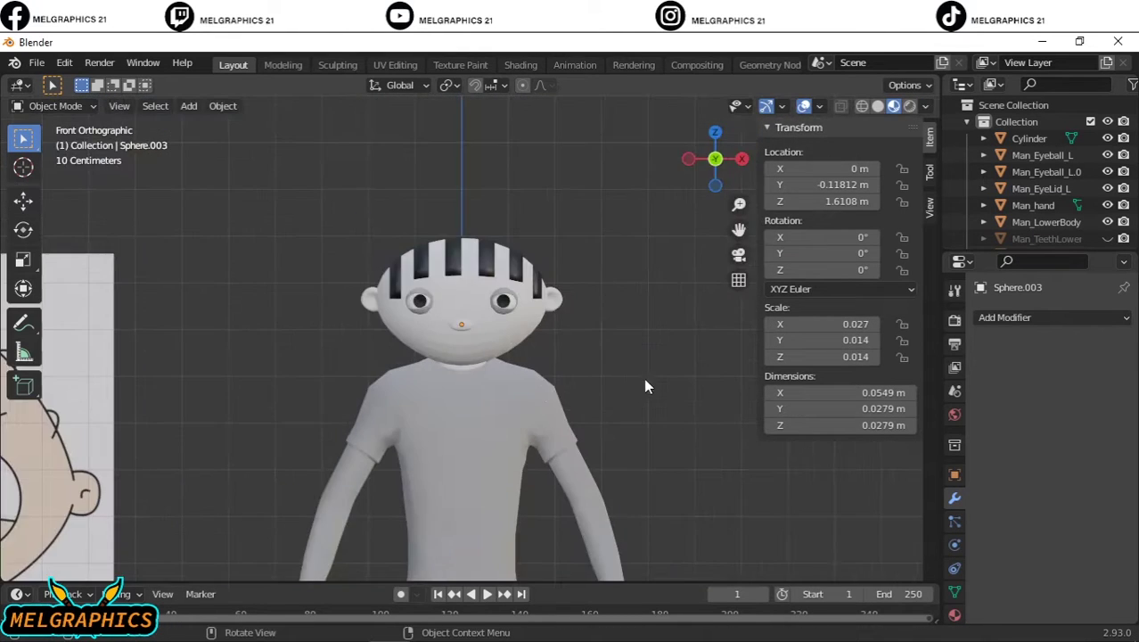
scroll(646, 382, "up", 5)
- Select the head sphere, face it from the front and enter Sculpt Mode
scroll(1062, 209, "down", 4)
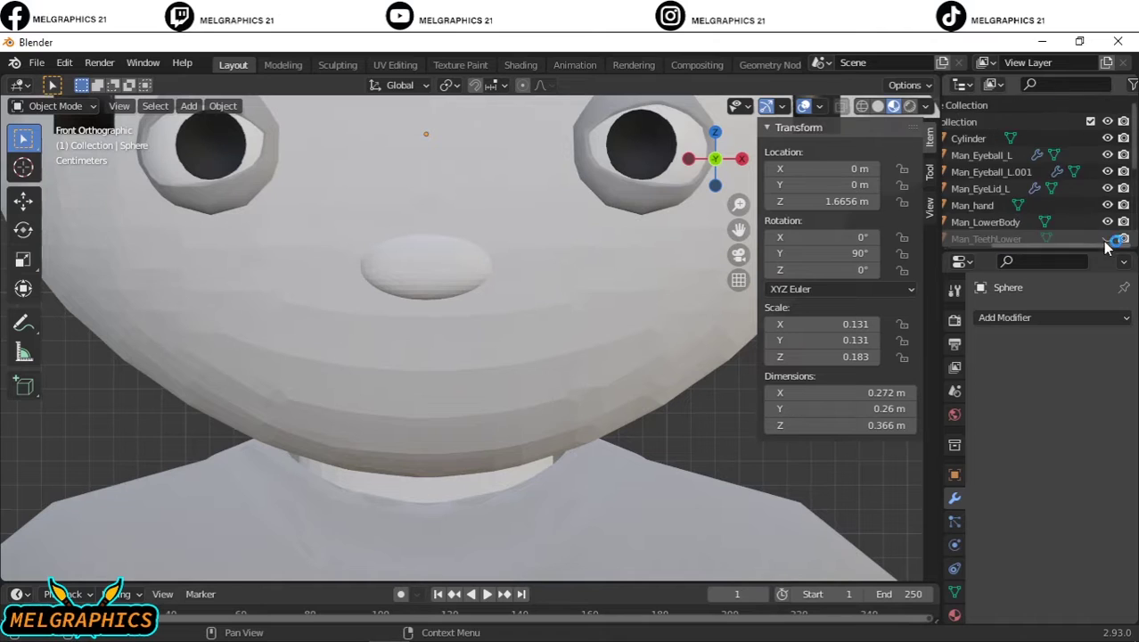
mouse_move(624, 374)
middle_mouse_down()
mouse_move(690, 371)
mouse_move(293, 243)
mouse_move(504, 384)
mouse_move(304, 360)
mouse_move(577, 390)
mouse_move(205, 199)
middle_mouse_up()
left_click(205, 200)
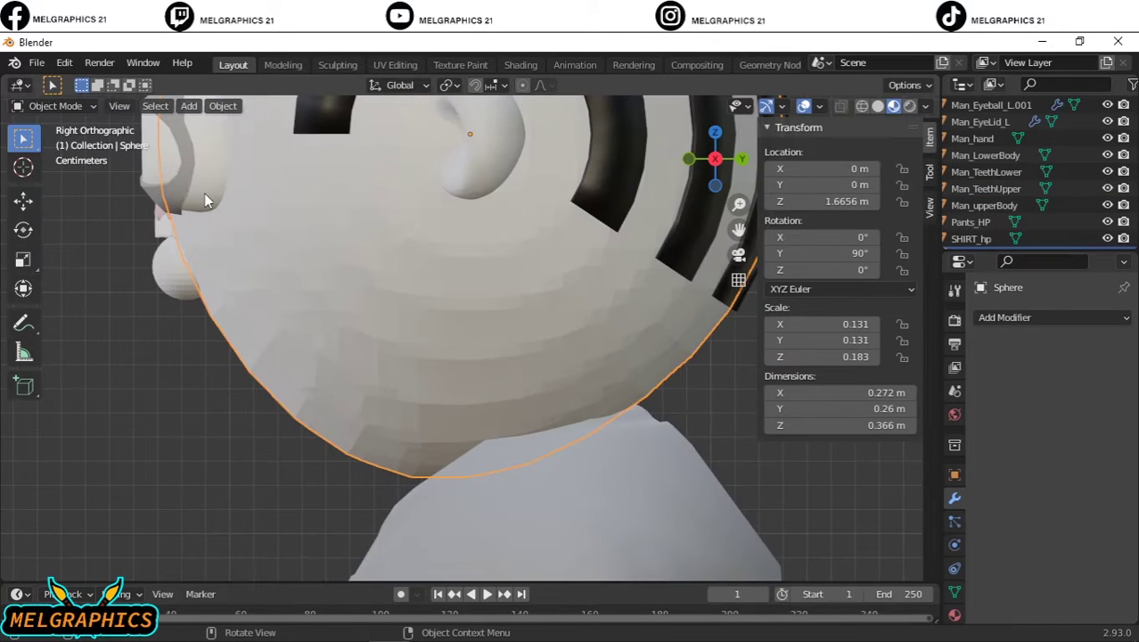
mouse_move(415, 378)
middle_mouse_down()
mouse_move(285, 234)
mouse_move(498, 338)
middle_mouse_up()
left_click(285, 234)
left_click(498, 338)
- Carve a mouth line below the nose with the Draw Sharp brush
left_click(53, 105)
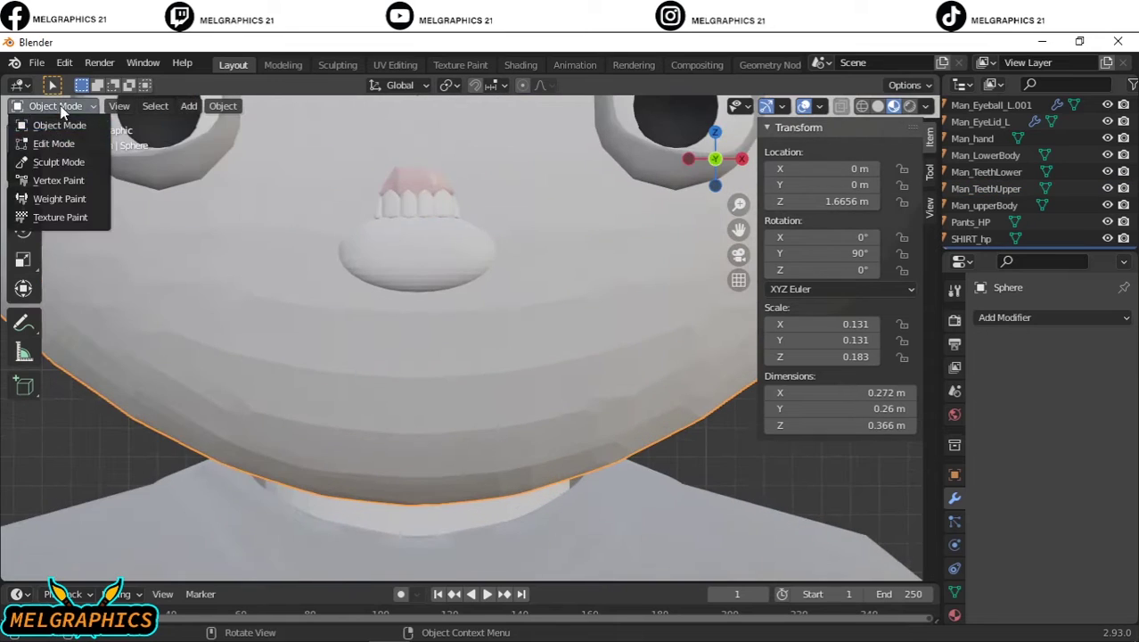
left_click(54, 162)
left_click_drag(368, 346, 455, 365)
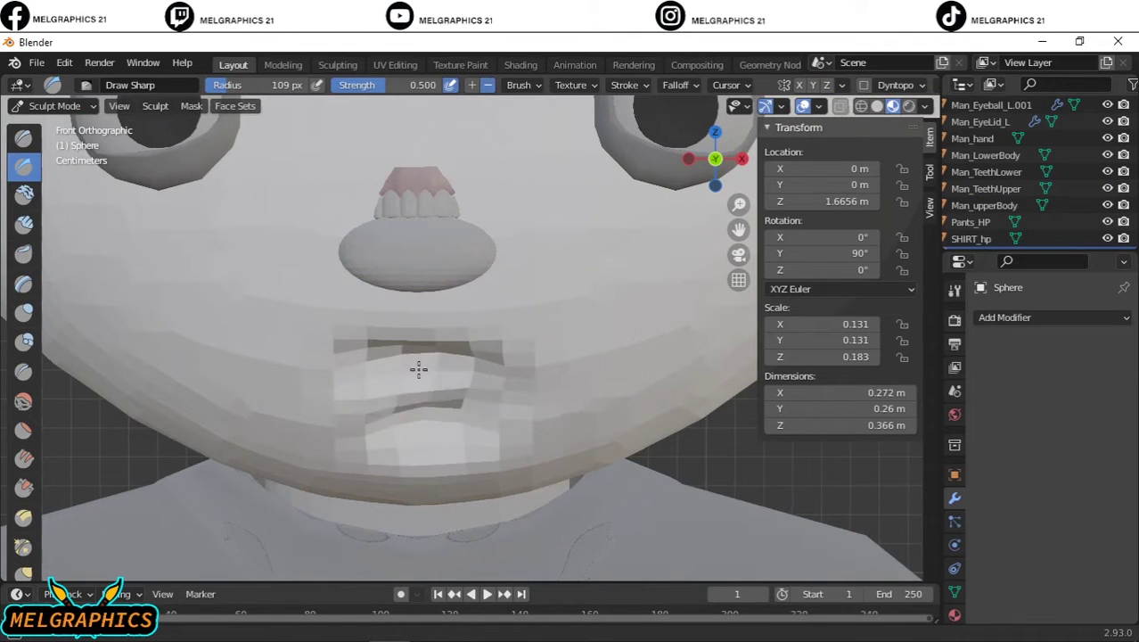
mouse_move(478, 435)
middle_mouse_down()
mouse_move(660, 389)
mouse_move(607, 325)
mouse_move(323, 364)
mouse_move(532, 247)
mouse_move(565, 338)
middle_mouse_up()
- Shape the lips with the Grab brush, then return to Object Mode
key("g")
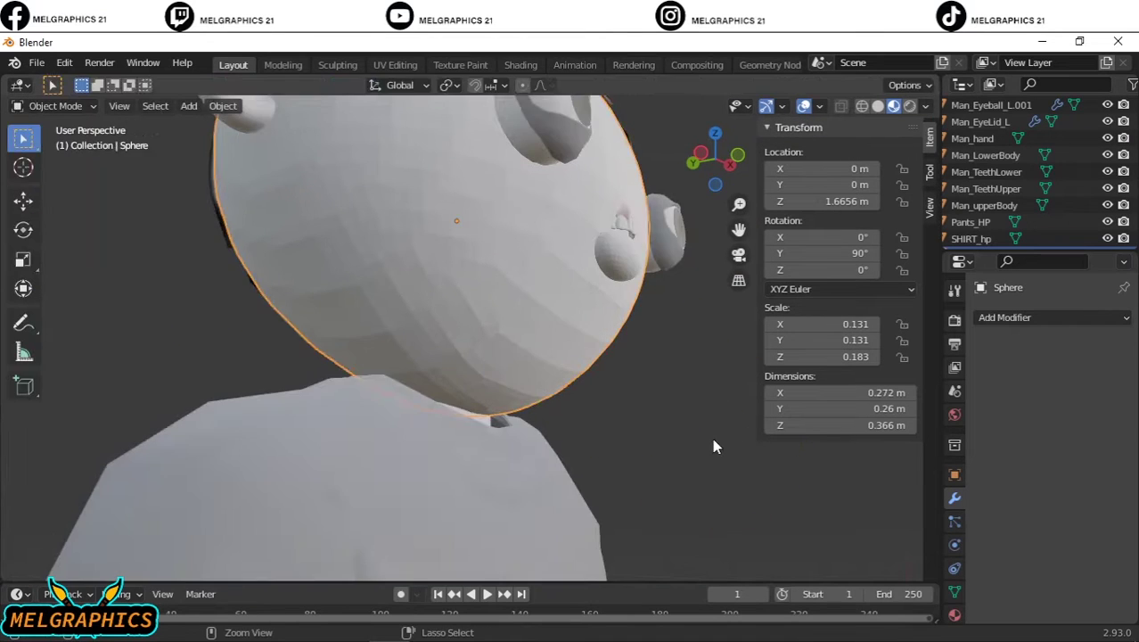
key("KP_1")
scroll(431, 182, "up", 3)
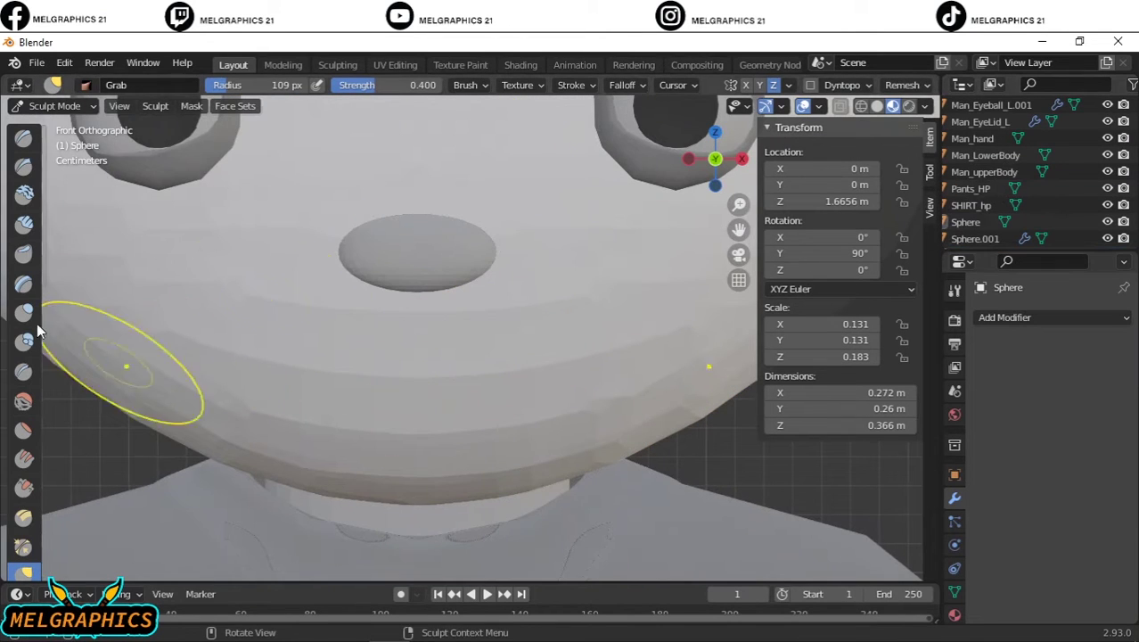
scroll(615, 376, "down", 5)
scroll(615, 377, "down", 2)
key("ctrl+Tab")
scroll(521, 413, "up", 3)
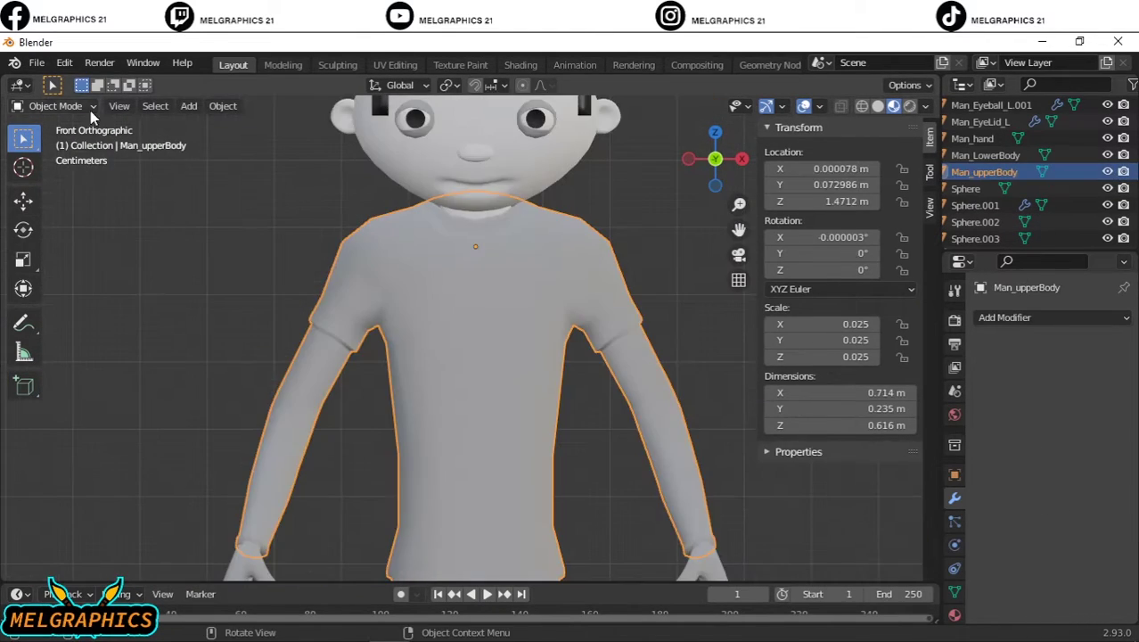
- Select the left forearm below the shirt sleeve, from wrist to elbow
left_click_drag(272, 542, 300, 387)
scroll(327, 372, "up", 3)
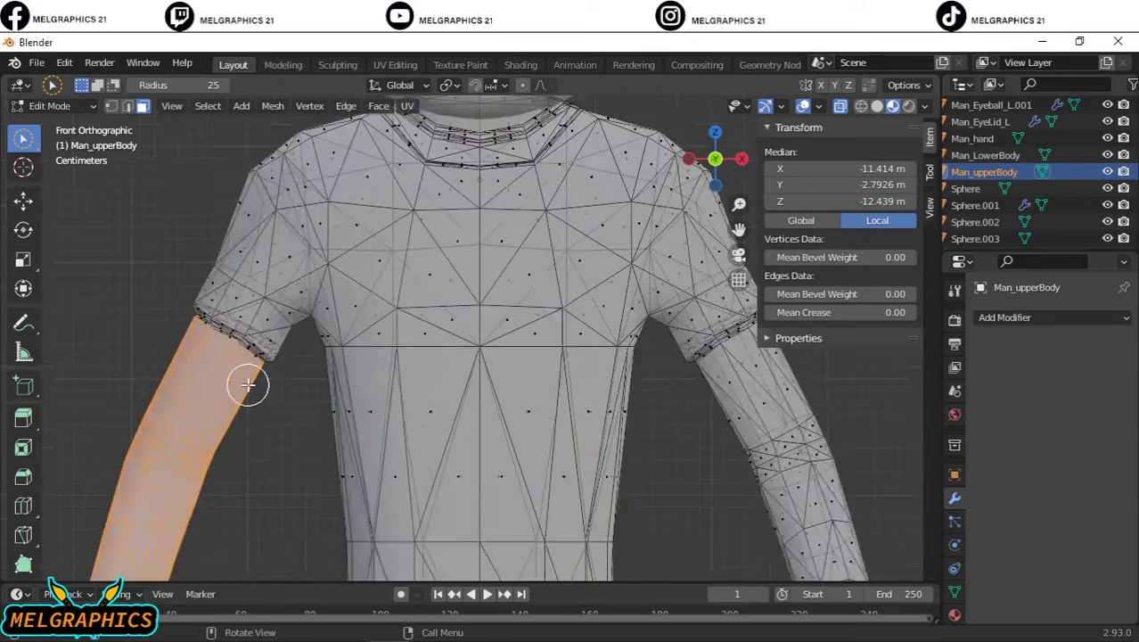
scroll(247, 381, "up", 3)
scroll(275, 382, "up", 3)
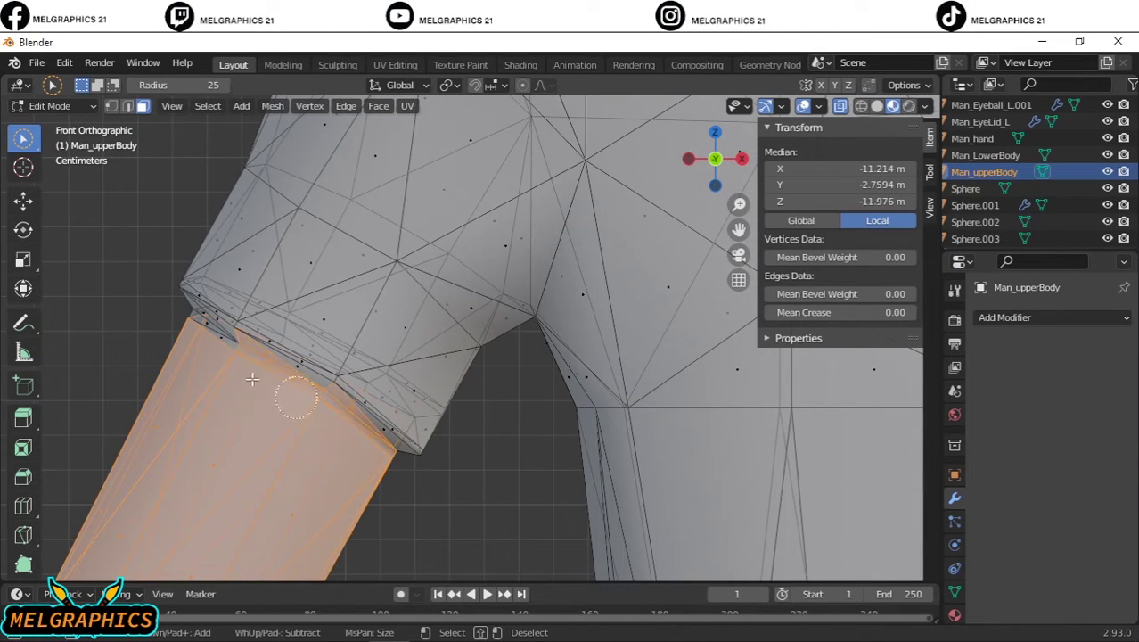
scroll(197, 321, "down", 3)
scroll(470, 514, "up", 2)
- Select the right forearm up to the cuff and separate both forearms into Man_upperBody.001
left_click(470, 515)
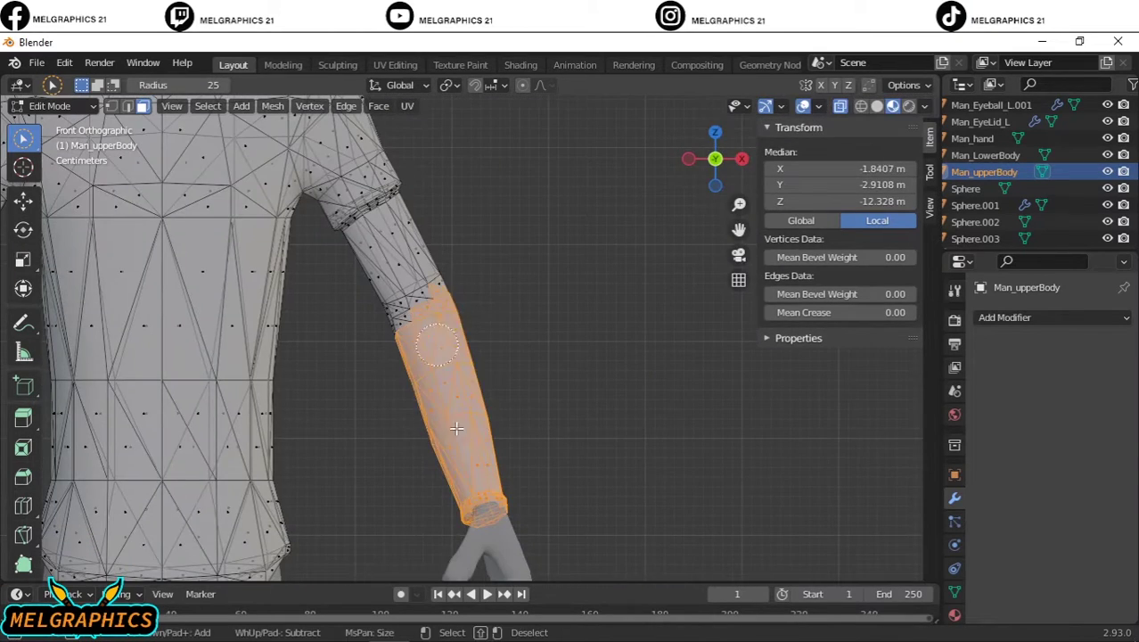
scroll(456, 429, "up", 2)
scroll(499, 392, "up", 1)
left_click_drag(500, 392, 471, 457)
scroll(445, 382, "up", 2)
left_click_drag(445, 382, 422, 343)
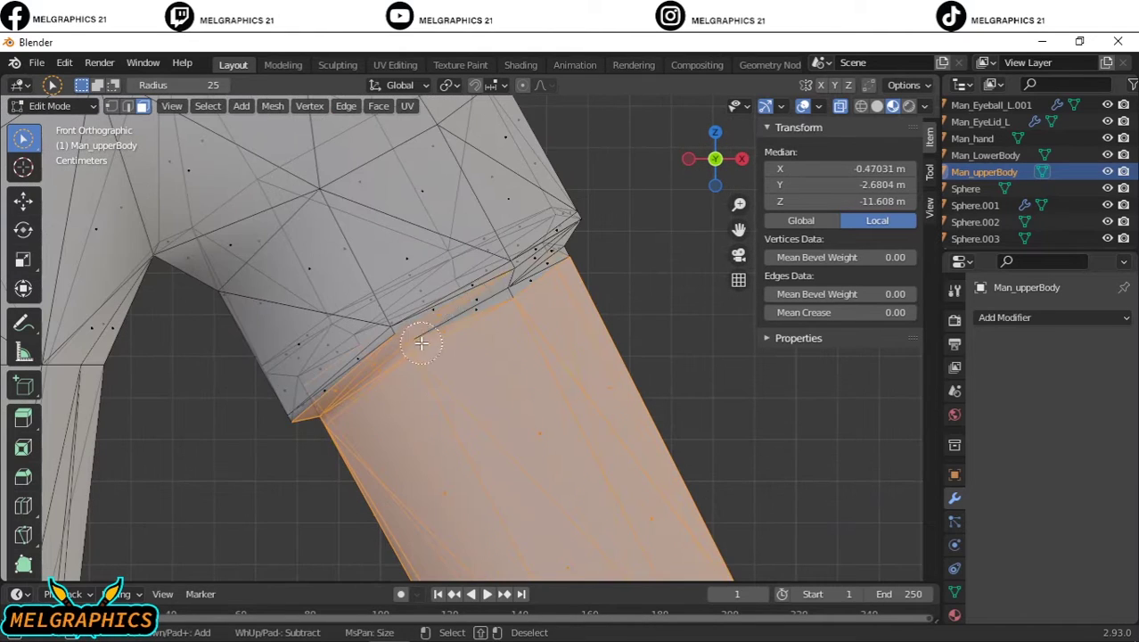
scroll(290, 461, "down", 5)
right_click(290, 461)
left_click(475, 427)
key("Tab")
- Make the shirt material's base colour yellow
left_click(993, 188)
left_click(955, 614)
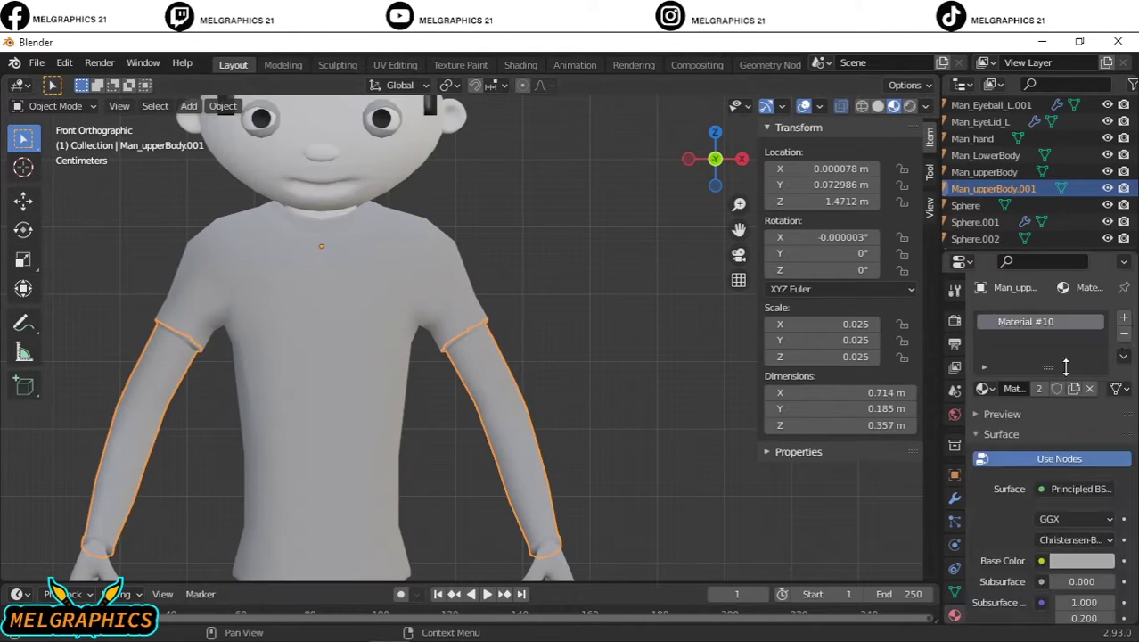
left_click(1082, 560)
left_click(469, 287)
left_click(1081, 559)
left_click_drag(1035, 380, 979, 411)
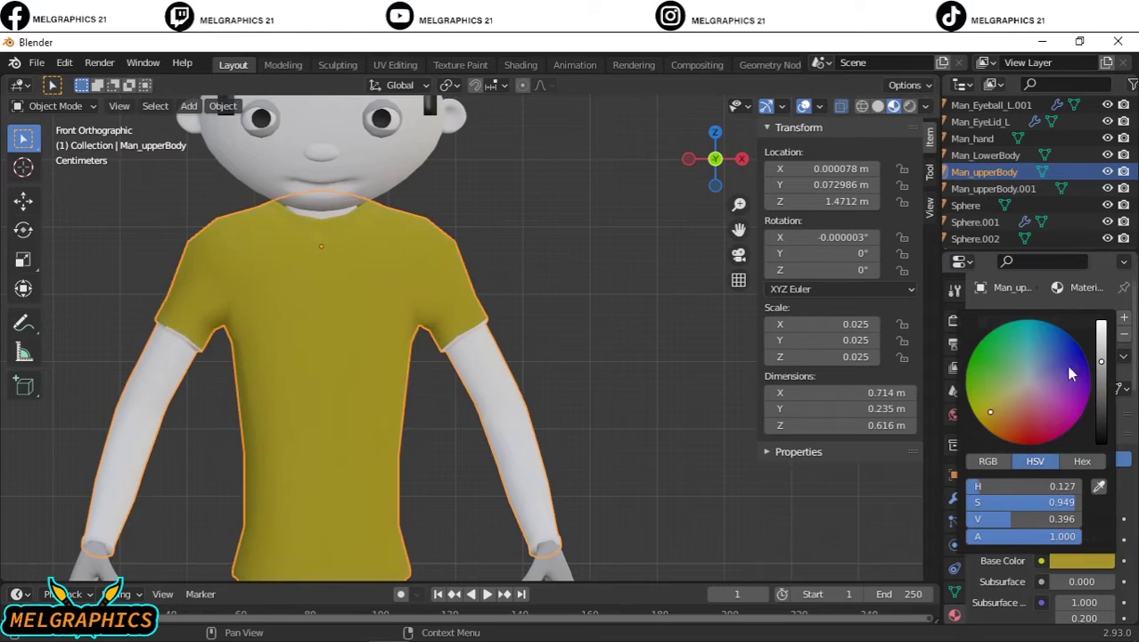
scroll(362, 428, "down", 3)
scroll(363, 428, "up", 2)
- Edit the pants mesh and select the shoe faces at the feet
left_click(985, 155)
key("Tab")
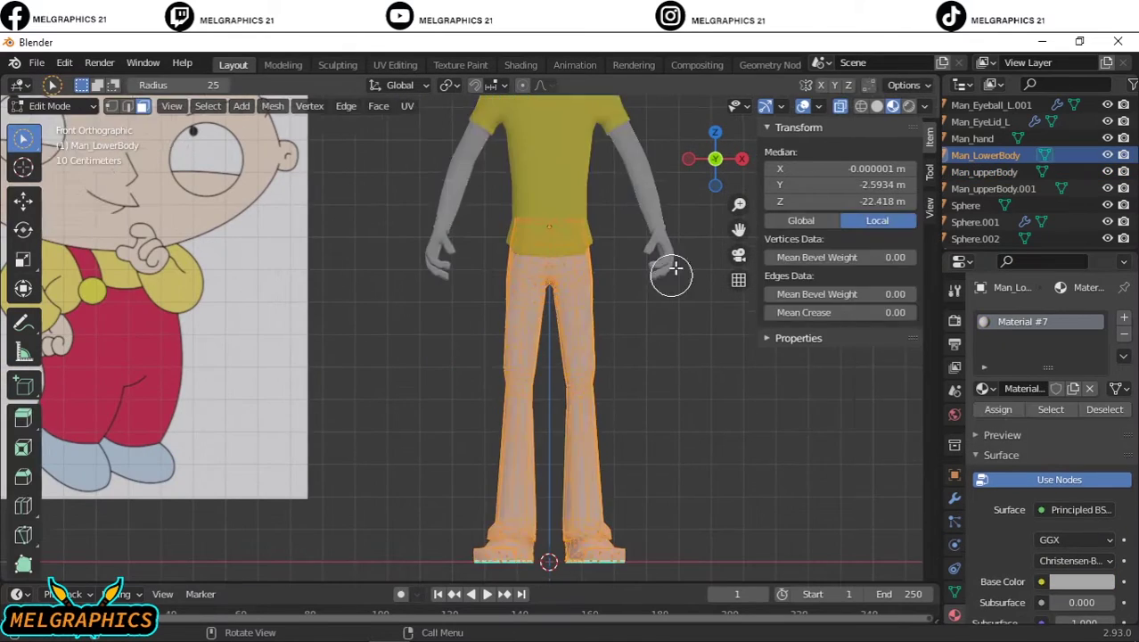
scroll(672, 272, "up", 4)
scroll(535, 357, "down", 3, "shift")
left_click(435, 457)
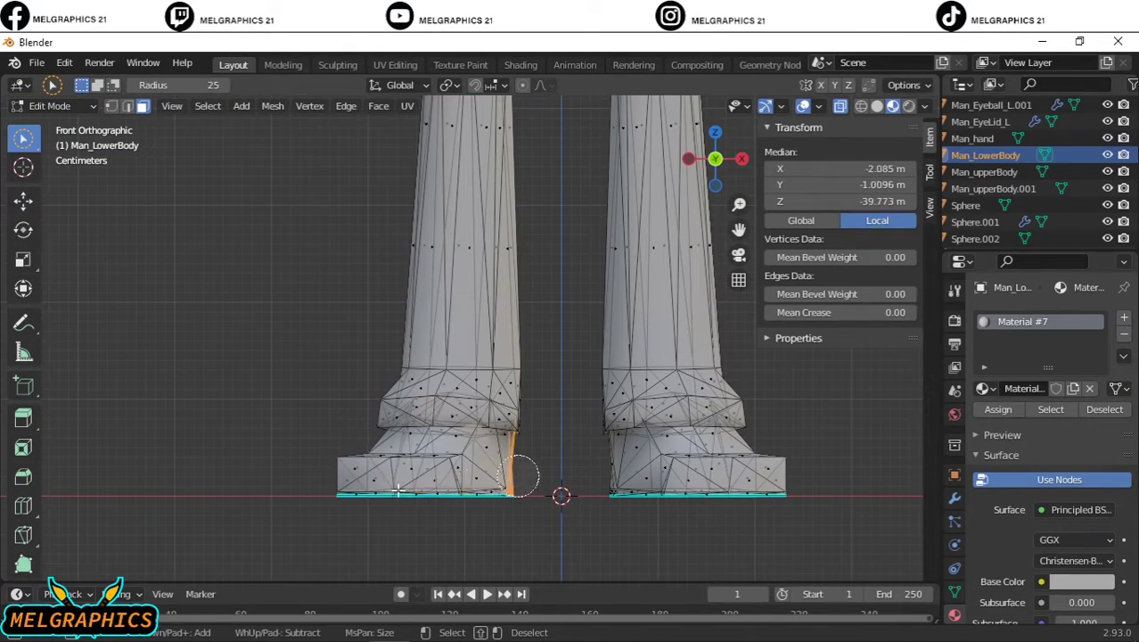
scroll(519, 459, "up", 3)
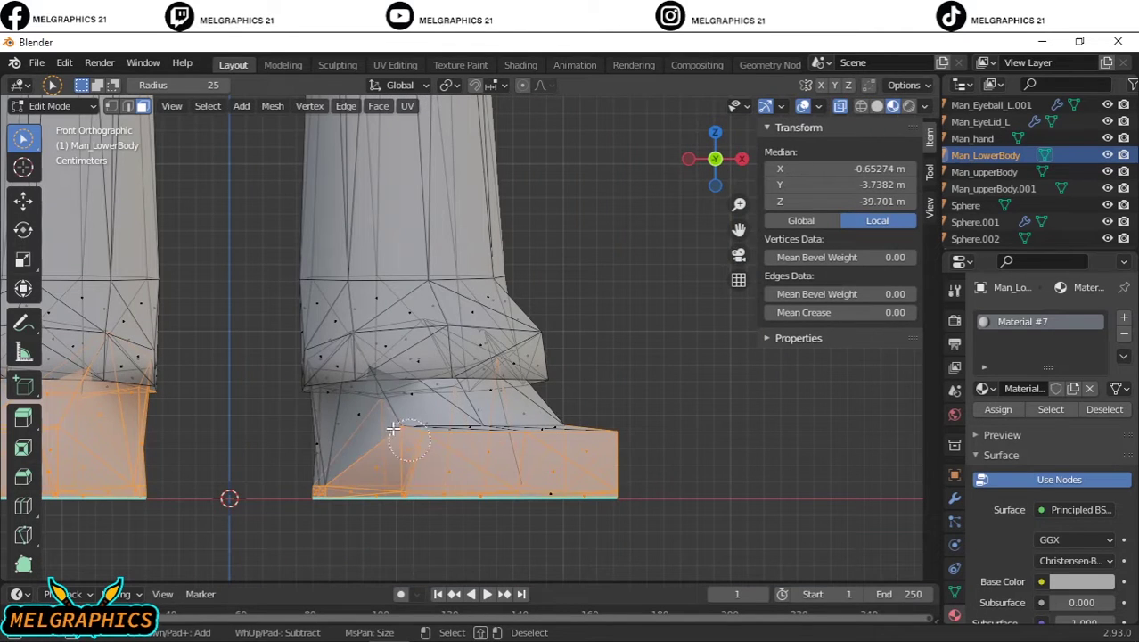
mouse_move(285, 505)
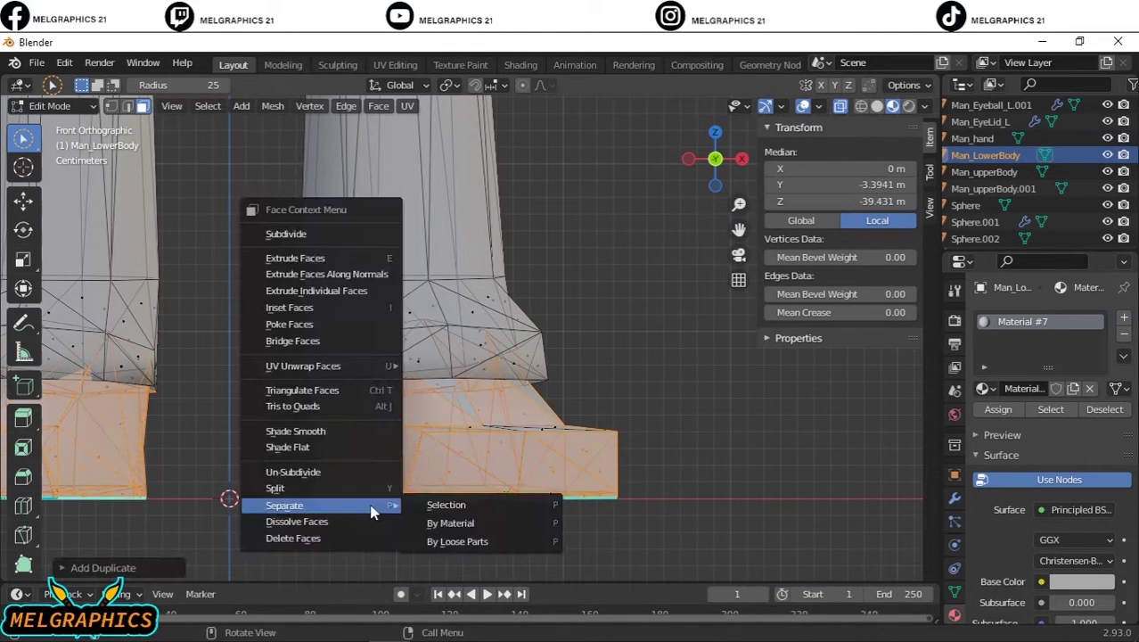
- Separate the shoe faces into their own object, Man_LowerBody.001
right_click(294, 455)
left_click(410, 454)
left_click(50, 106)
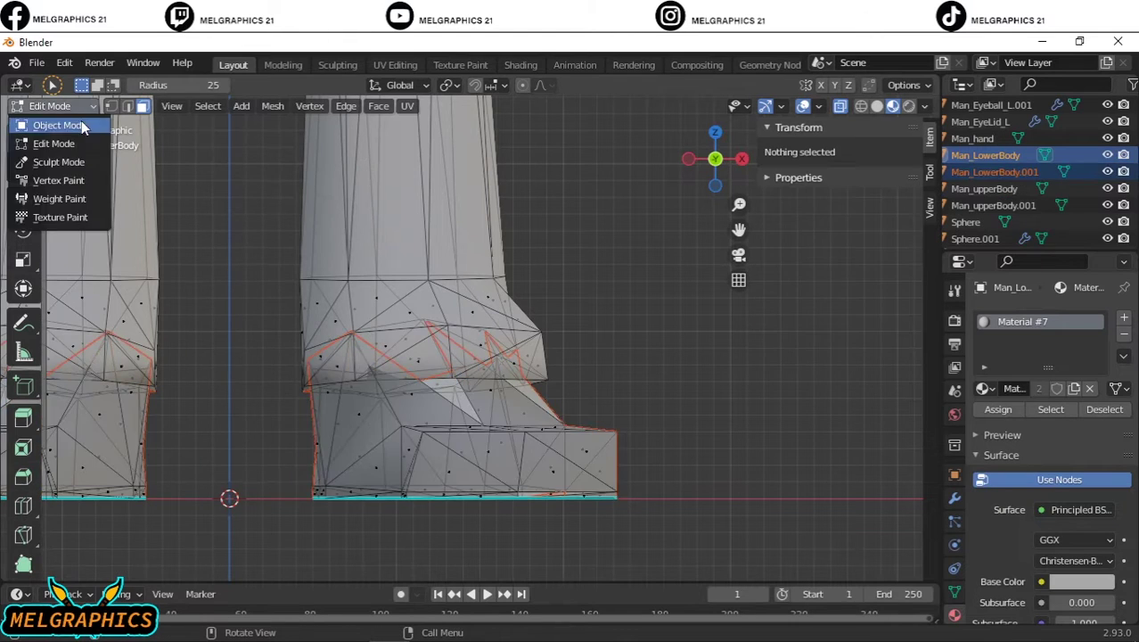
left_click(50, 122)
left_click(994, 115)
scroll(738, 256, "down", 3)
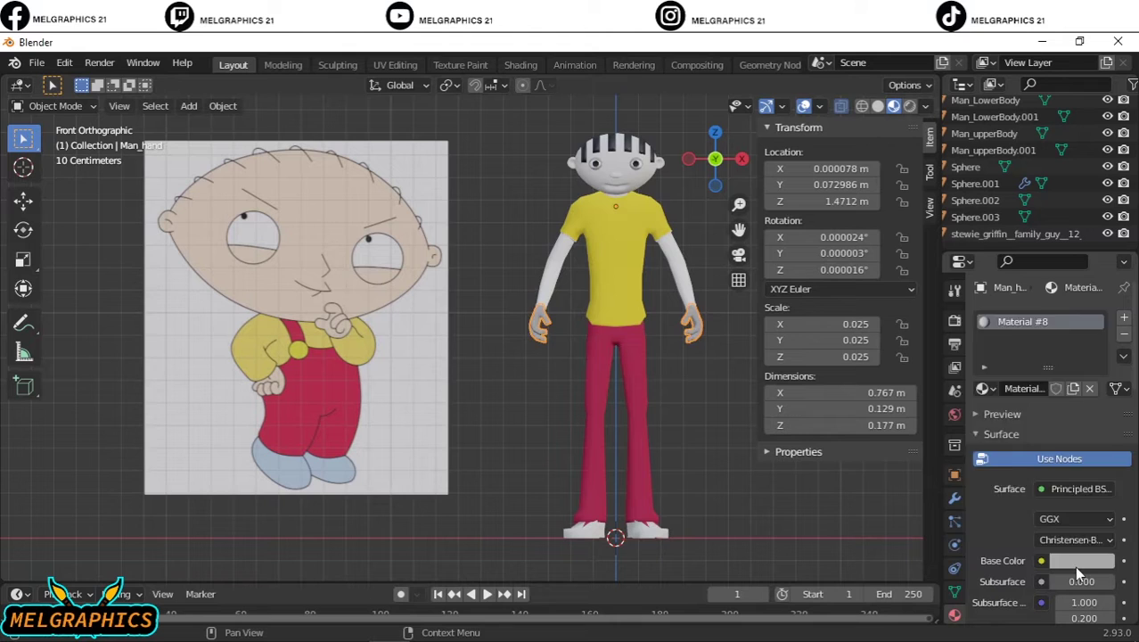
- Give the pants a red base colour and the head a skin tone
left_click(1080, 560)
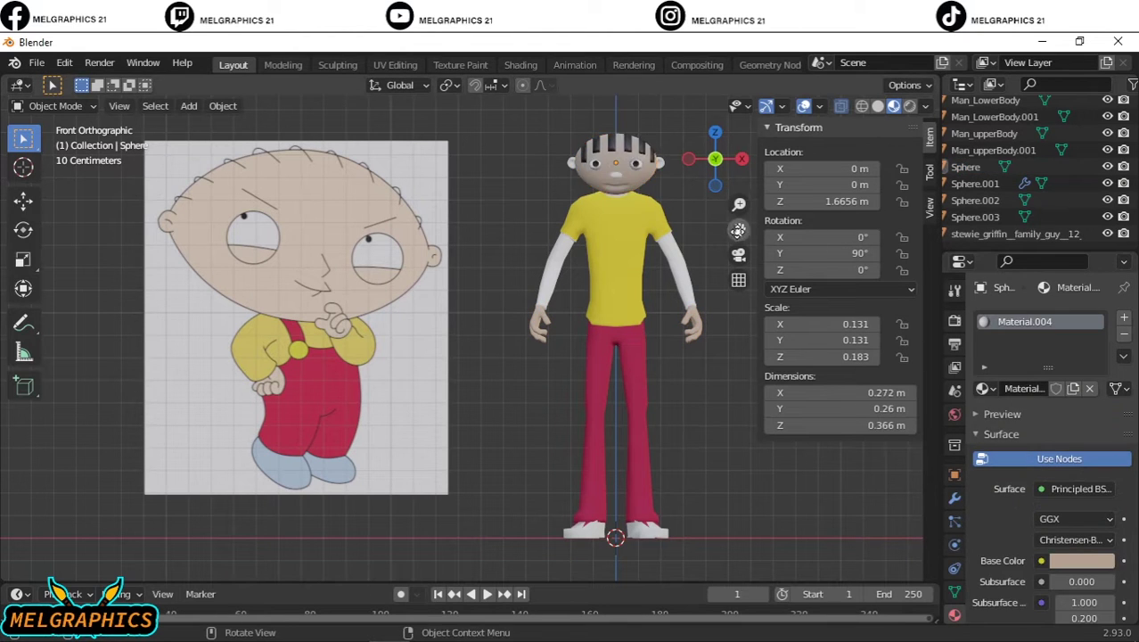
scroll(629, 330, "up", 5)
left_click(1081, 561)
left_click(1008, 399)
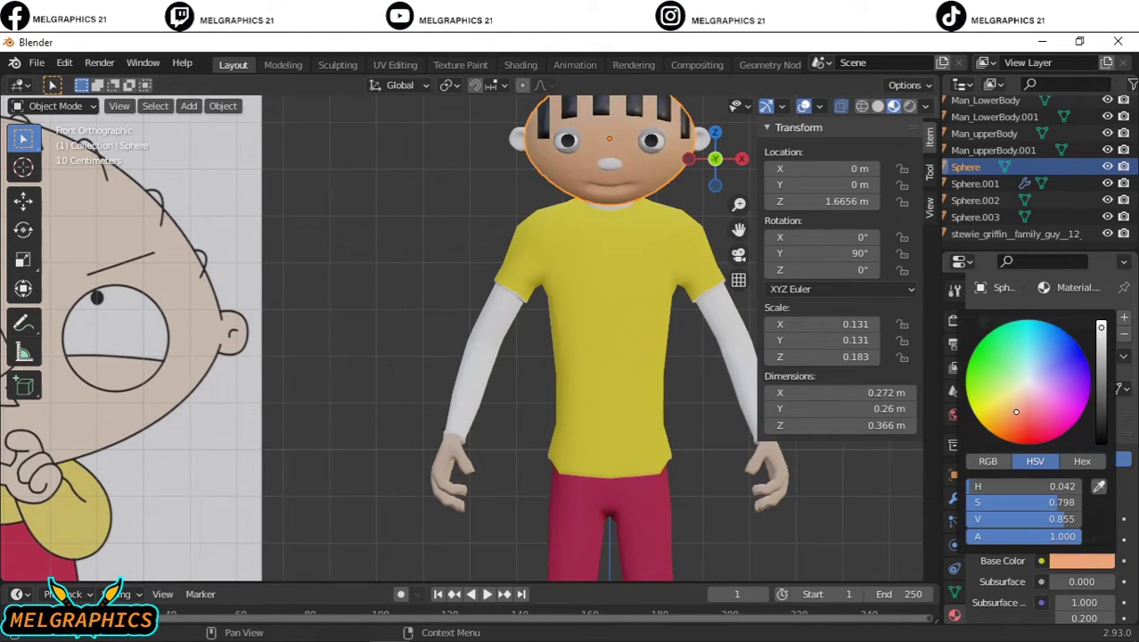
left_click(974, 200)
scroll(623, 218, "up", 4)
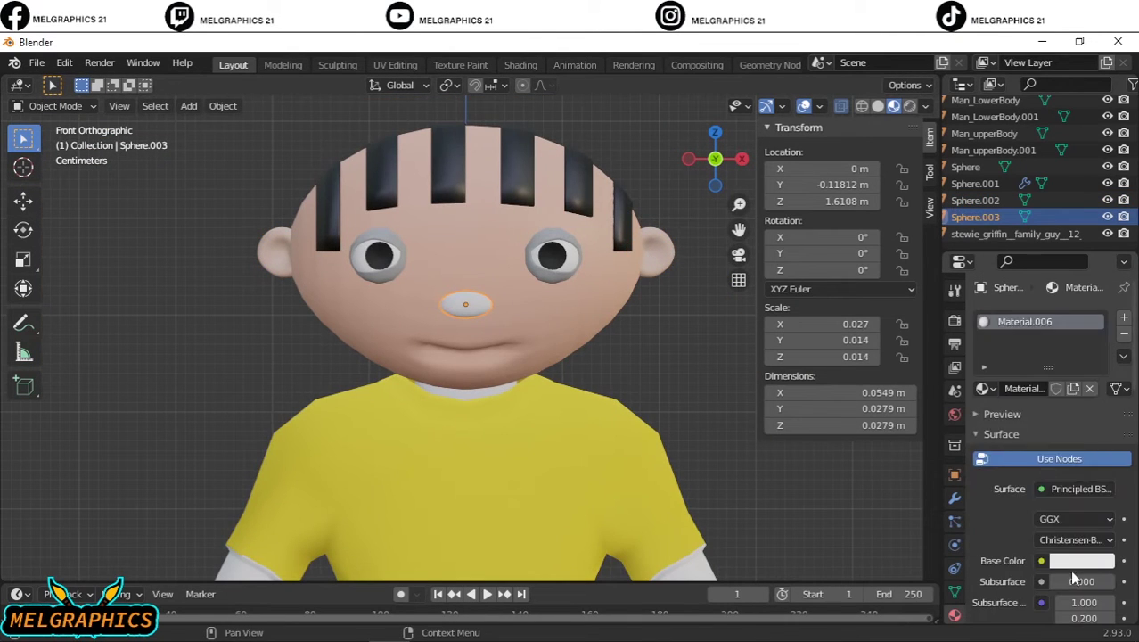
- Select the left eyelid, then delete the Stewie reference image
left_click(564, 273)
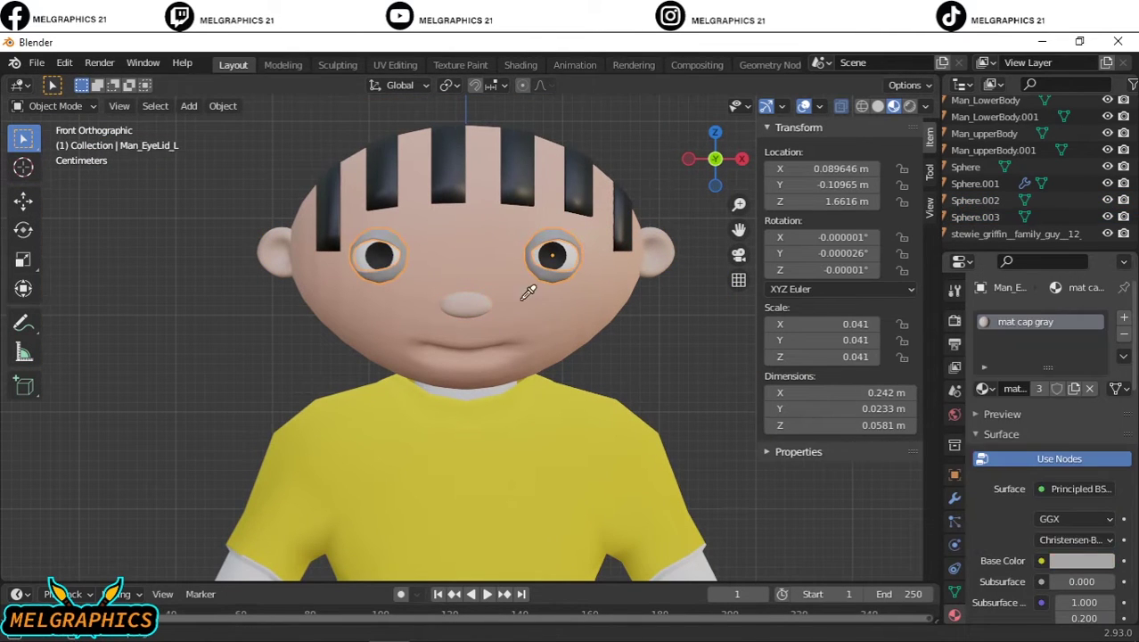
scroll(673, 348, "down", 8)
scroll(585, 491, "down", 2)
left_click(194, 430)
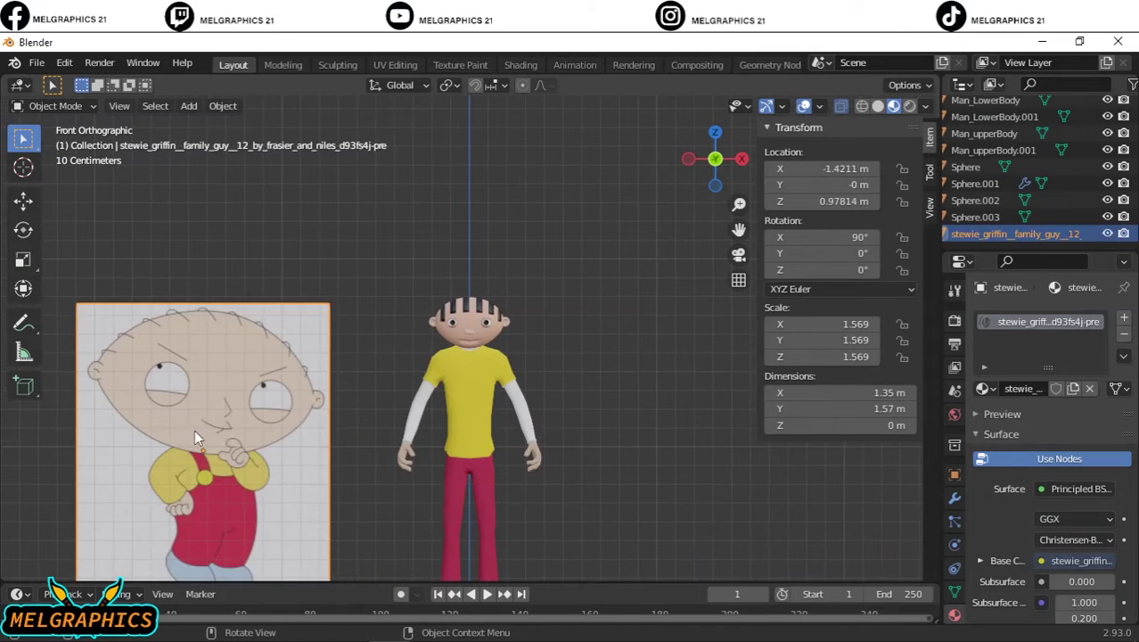
key("Delete")
key("shift+a")
- Add an area light, stand it upright at 90° on X and raise it
left_click(304, 564)
key("KP_3")
key("r")
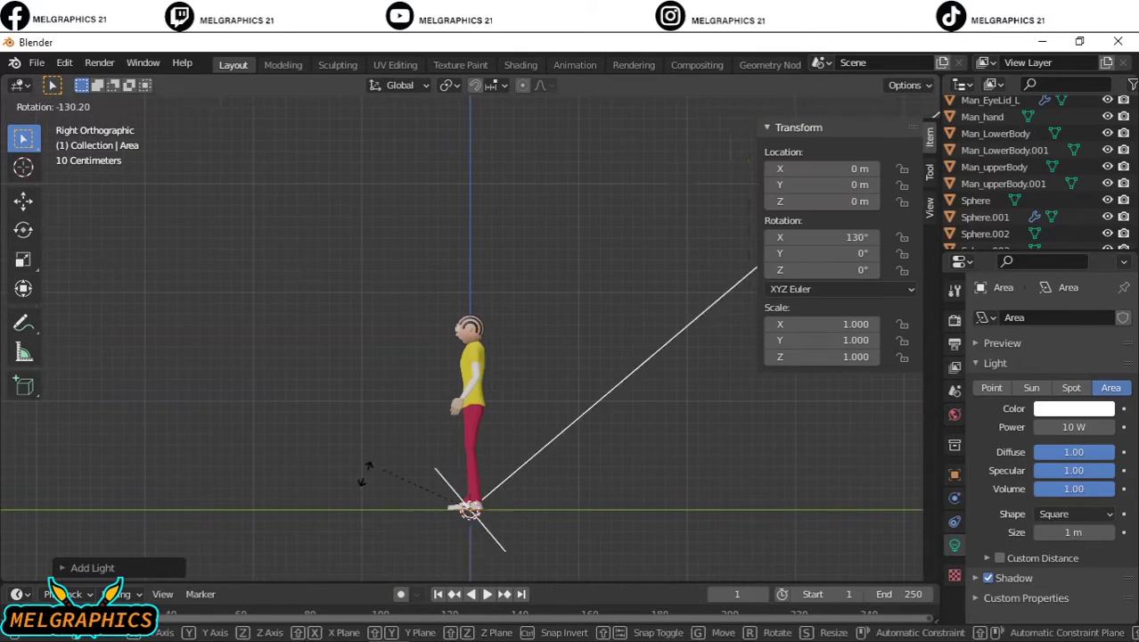
left_click(638, 421)
key("g")
key("z")
left_click(564, 436)
- Move the light in front of the character, turned 45°, off to the right side
key("KP_7")
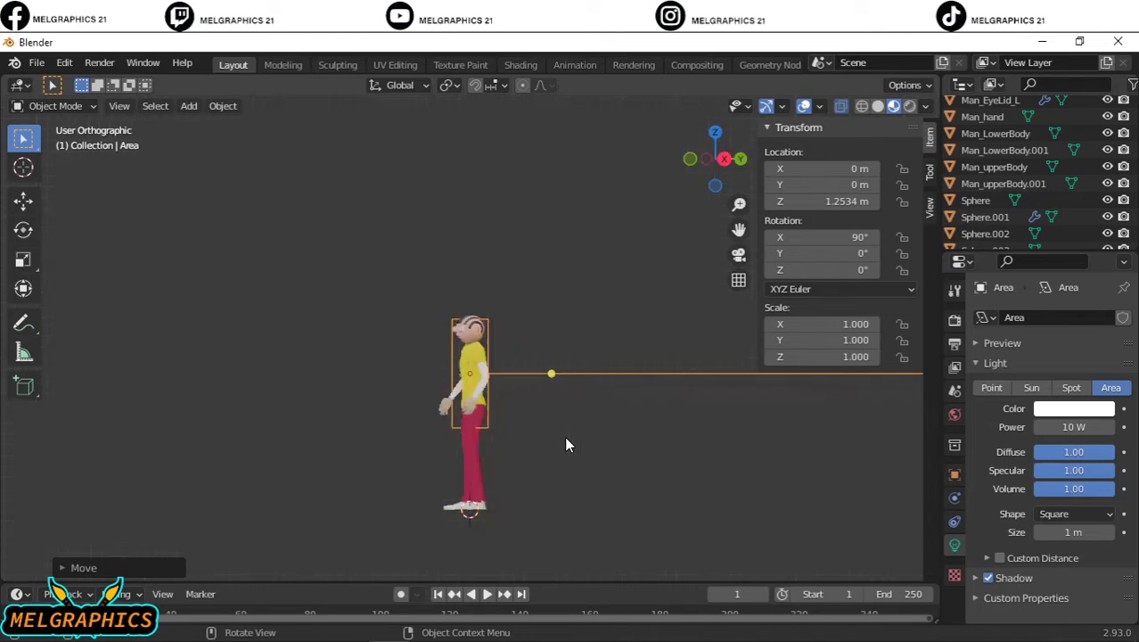
key("g")
key("g")
key("y")
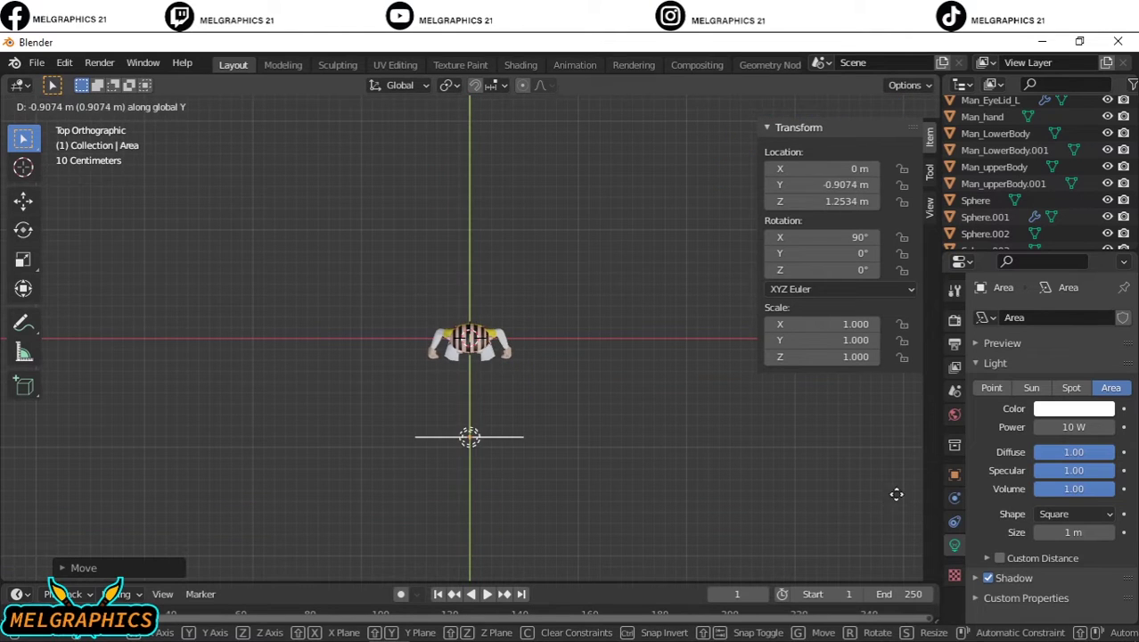
left_click(911, 606)
key("Return")
key("g")
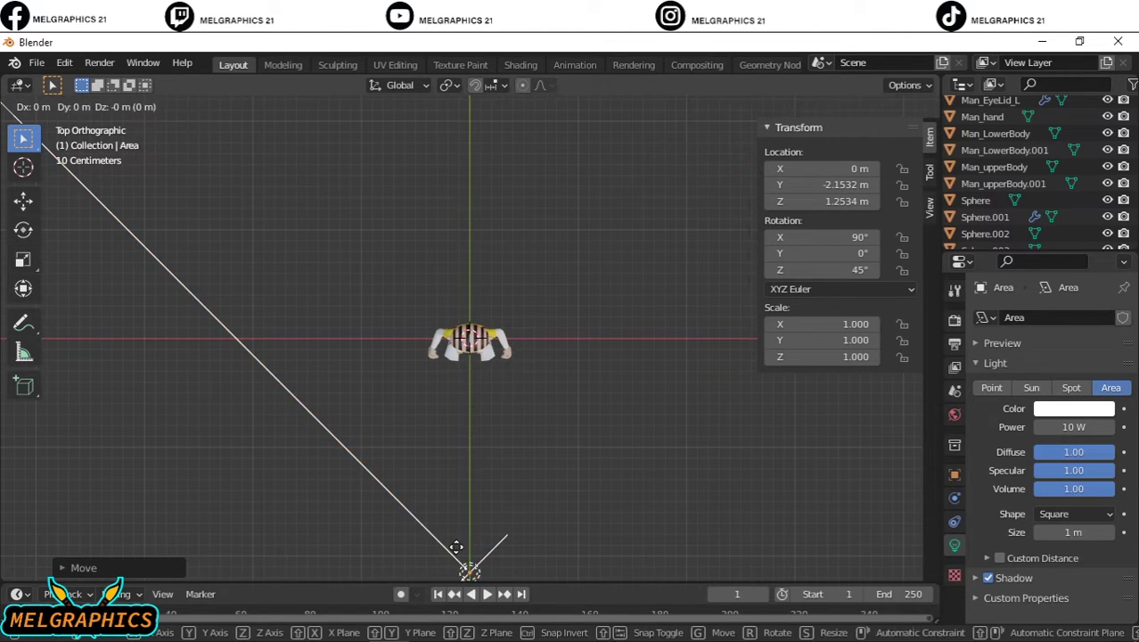
left_click(675, 553)
middle_click_drag(675, 553, 585, 535)
key("KP_7")
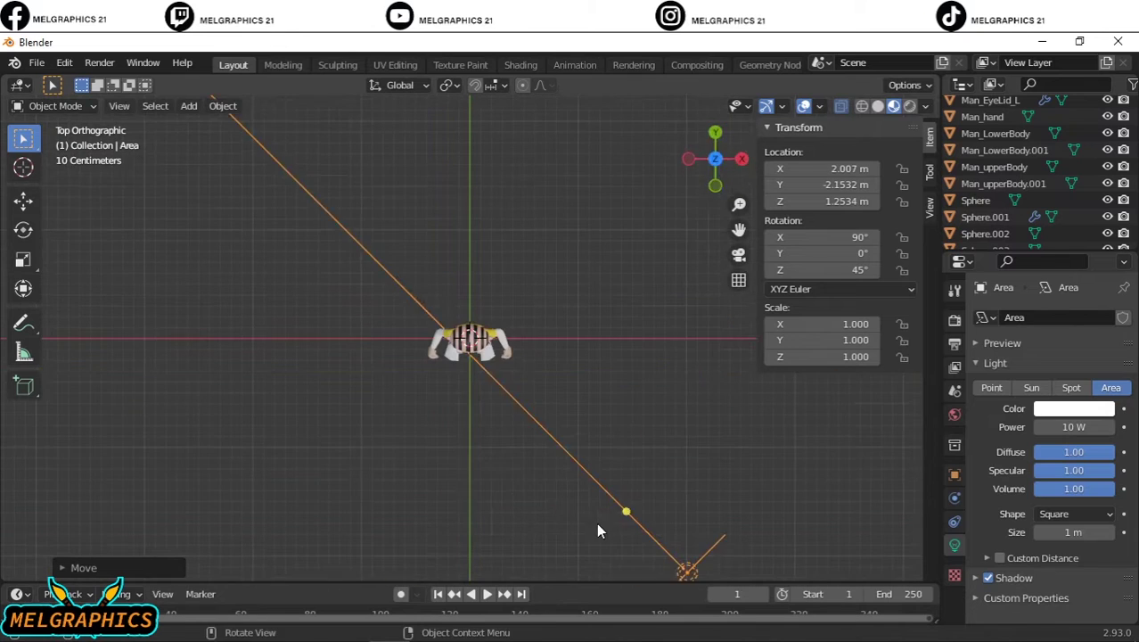
- Duplicate the light to the opposite side at -45° and bring in the cyclorama backdrop
key("g")
left_click(629, 528)
key("KP_1")
key("KP_7")
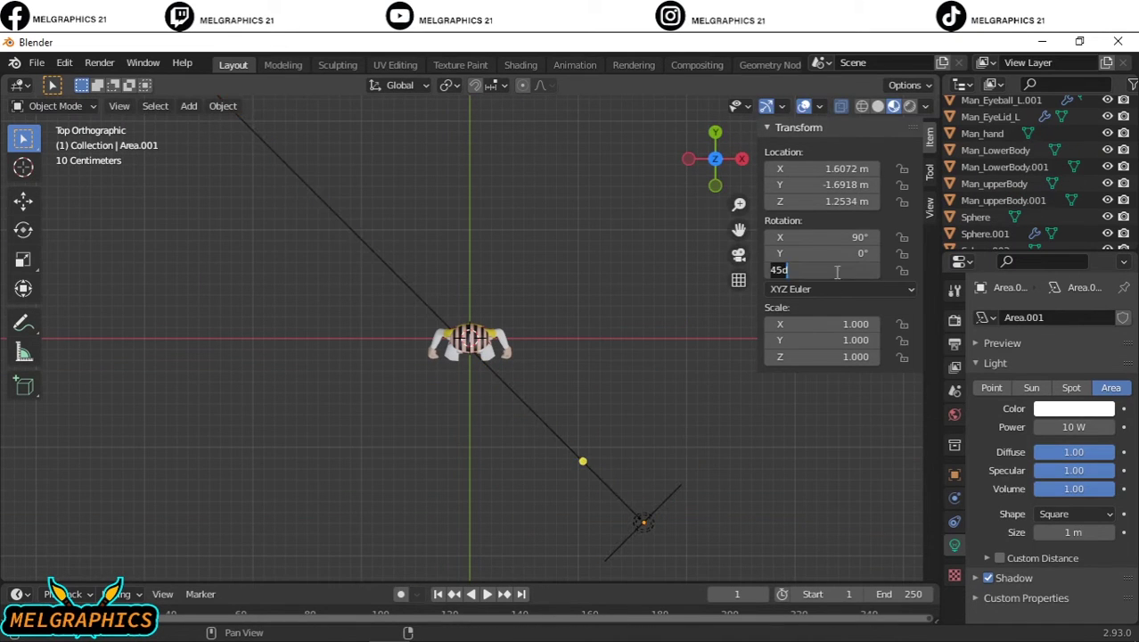
key("g")
left_click(649, 434)
key("KP_1")
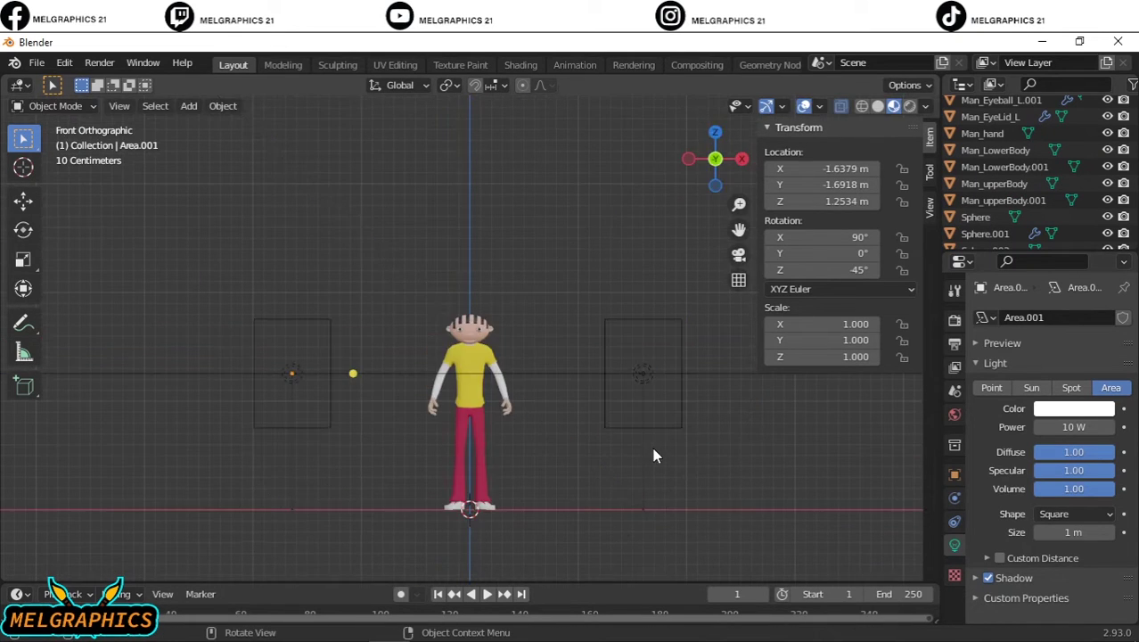
left_click(34, 68)
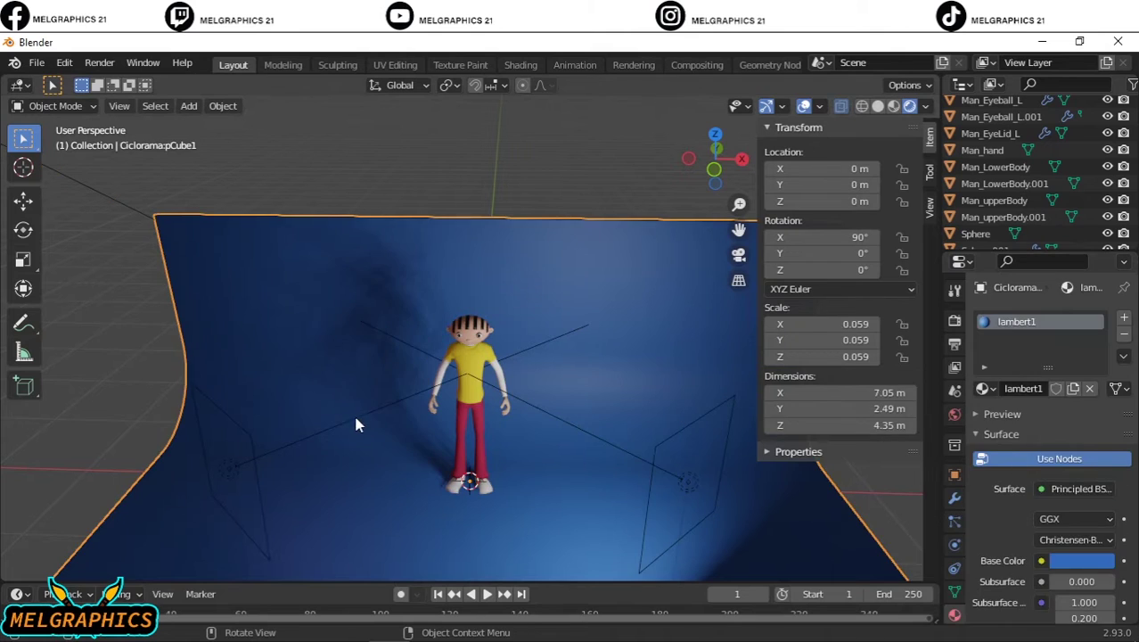
- Set the first area light to 100 W and add a third area light
key("KP_1")
scroll(673, 446, "up", 3)
left_click(673, 445)
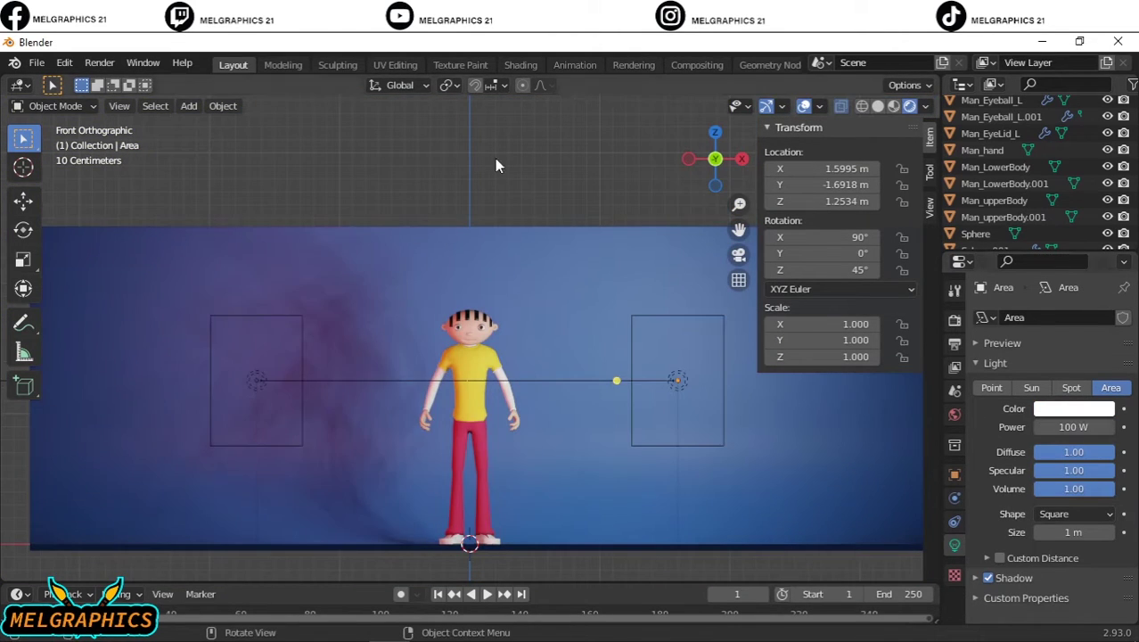
key("shift+a")
left_click(605, 446)
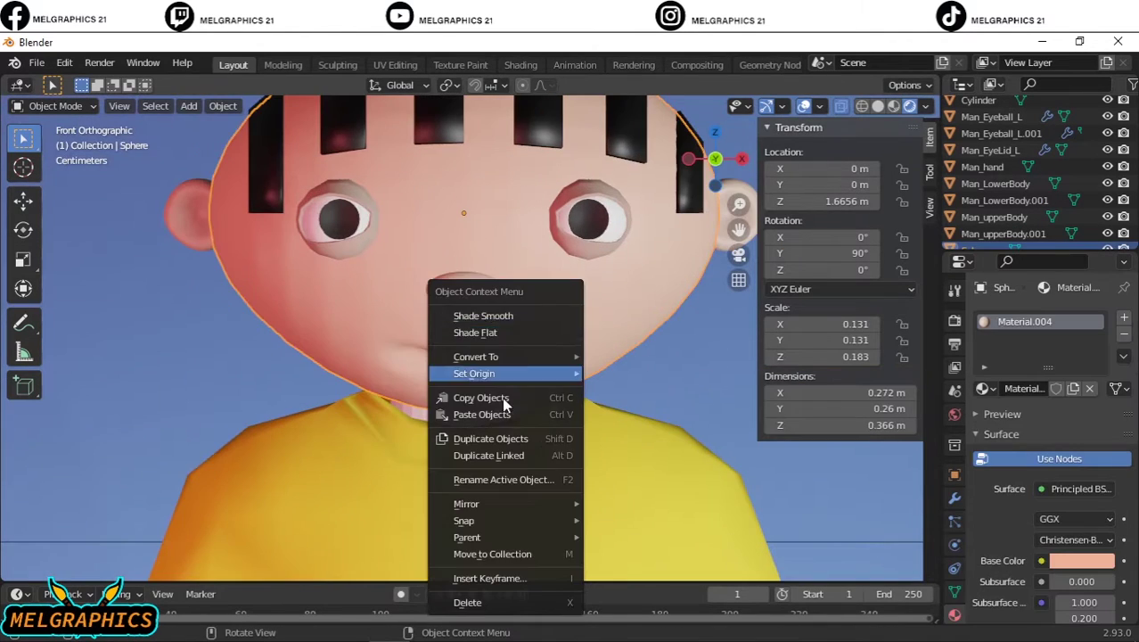
- Shade the head parts smooth and attempt a render, which reports no camera
right_click(409, 368)
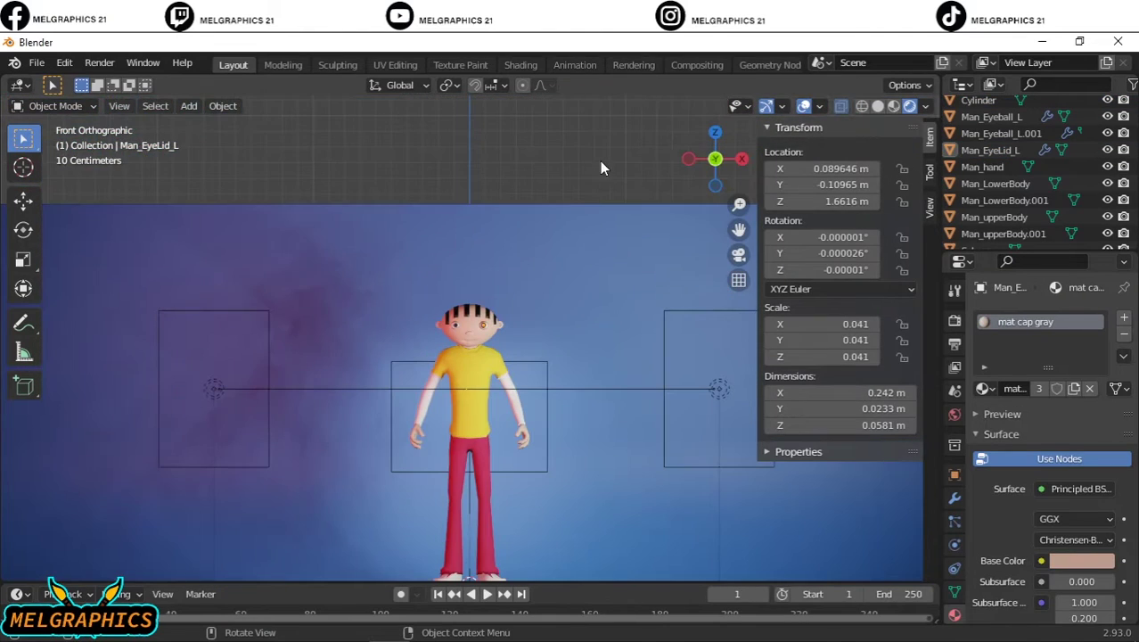
left_click(99, 62)
left_click(100, 81)
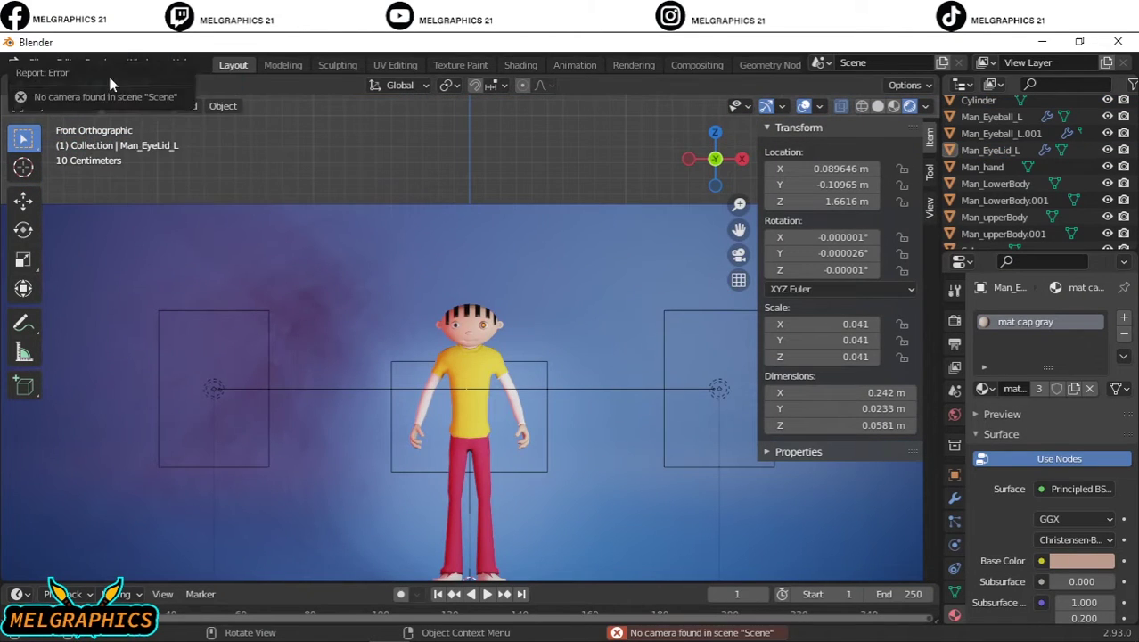
scroll(523, 260, "down", 3)
- Add a camera in front of the character and raise it to chest height
key("shift+a")
left_click(500, 339)
key("KP_3")
scroll(509, 308, "up", 3)
key("g")
key("y")
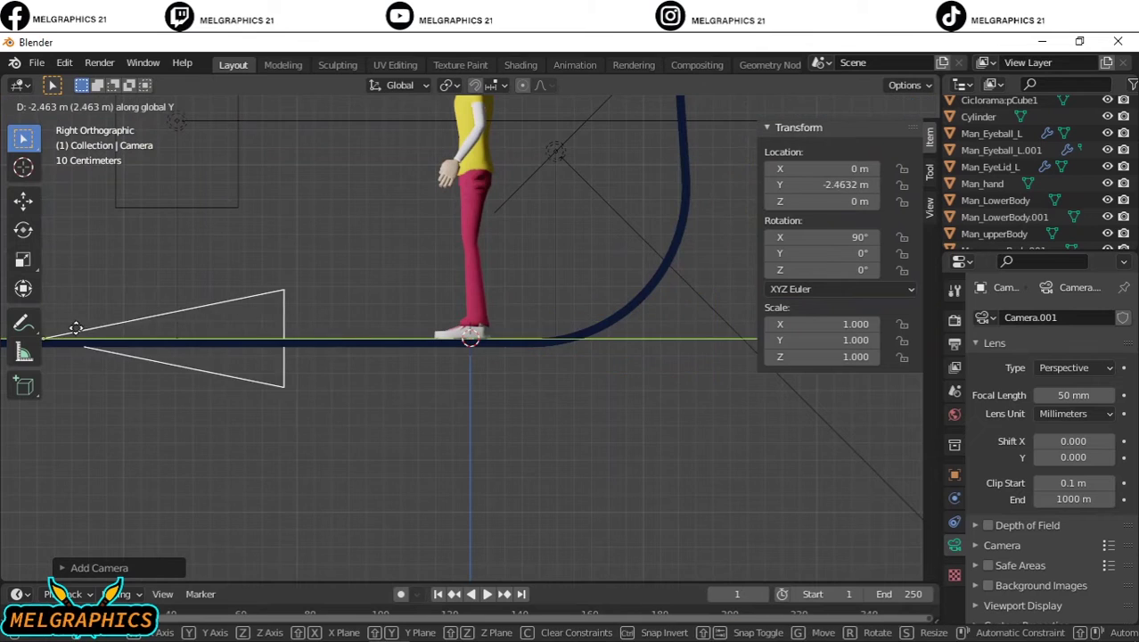
left_click(260, 366)
scroll(259, 366, "down", 2)
key("g")
key("z")
left_click(261, 270)
- Pull the camera further back, set 35 mm focal length and shift the framing down
key("KP_0")
key("KP_3")
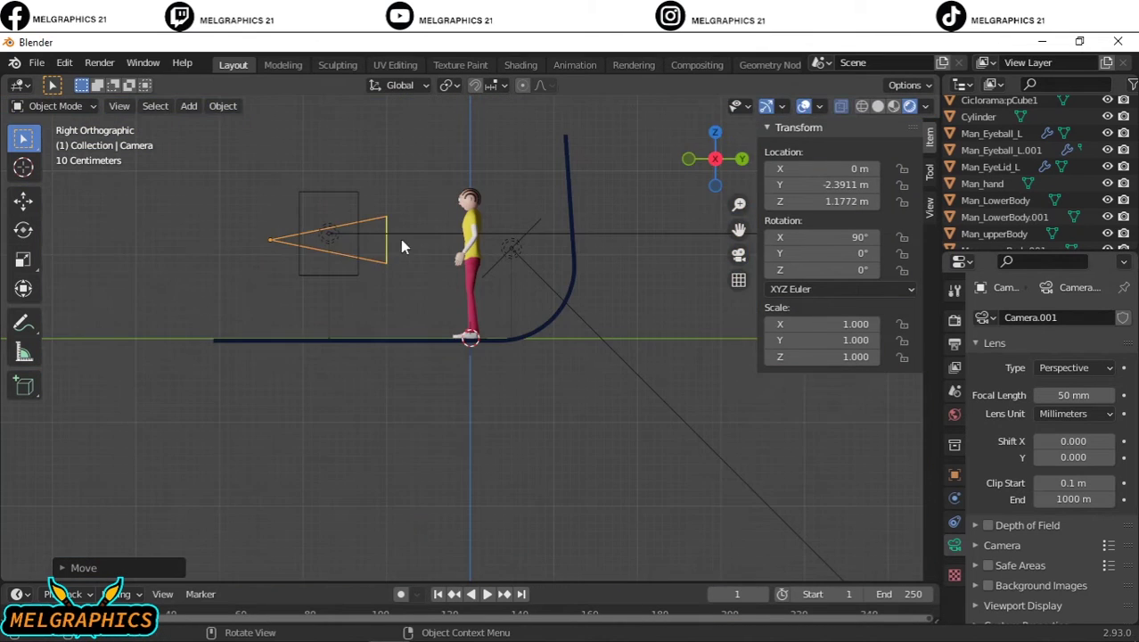
key("g")
key("y")
left_click(315, 239)
key("KP_0")
left_click_drag(1073, 395, 1034, 395)
left_click_drag(1073, 457, 1052, 456)
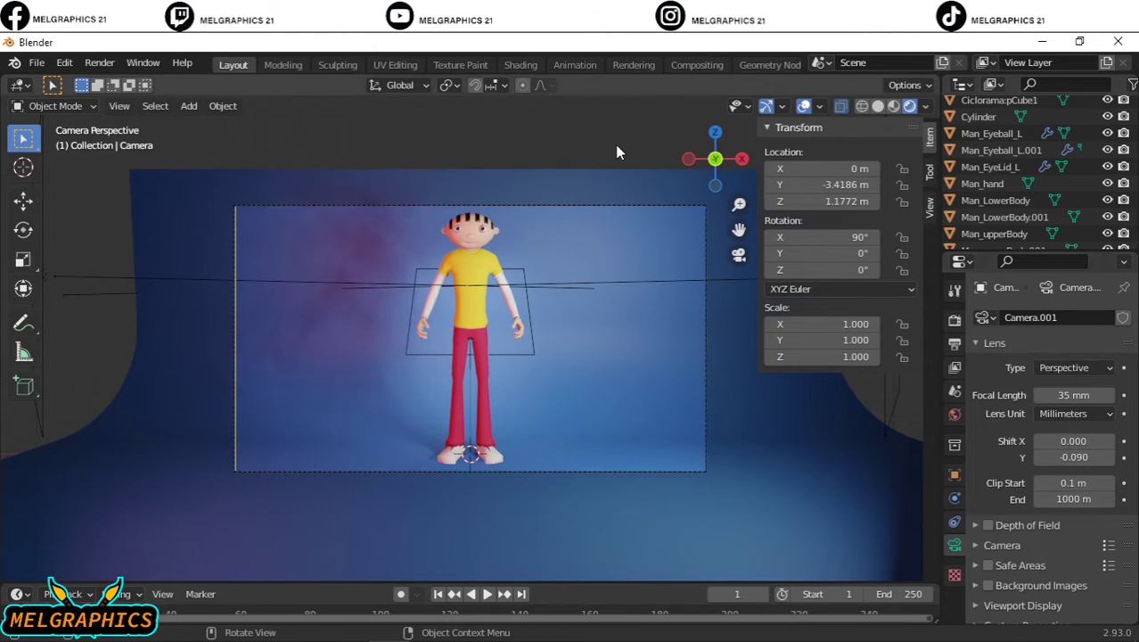
scroll(405, 325, "down", 2)
- Make the left area light pink at 65 W and rotate the back light to 43.3°
left_click(216, 303)
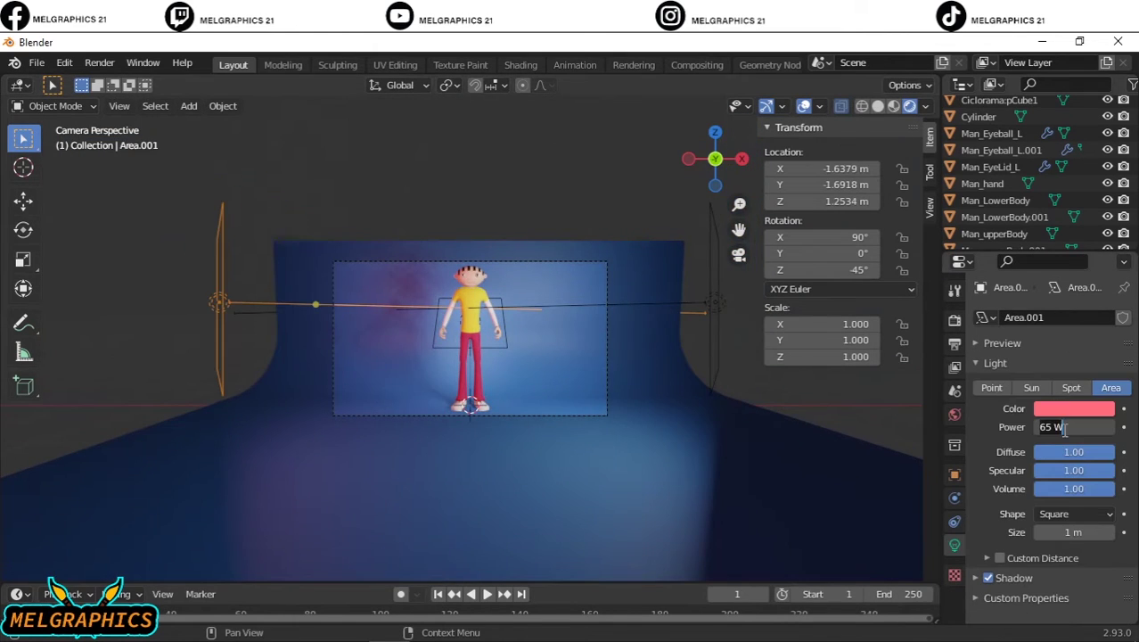
key("ctrl+KP_0")
scroll(531, 265, "down", 2)
key("KP_3")
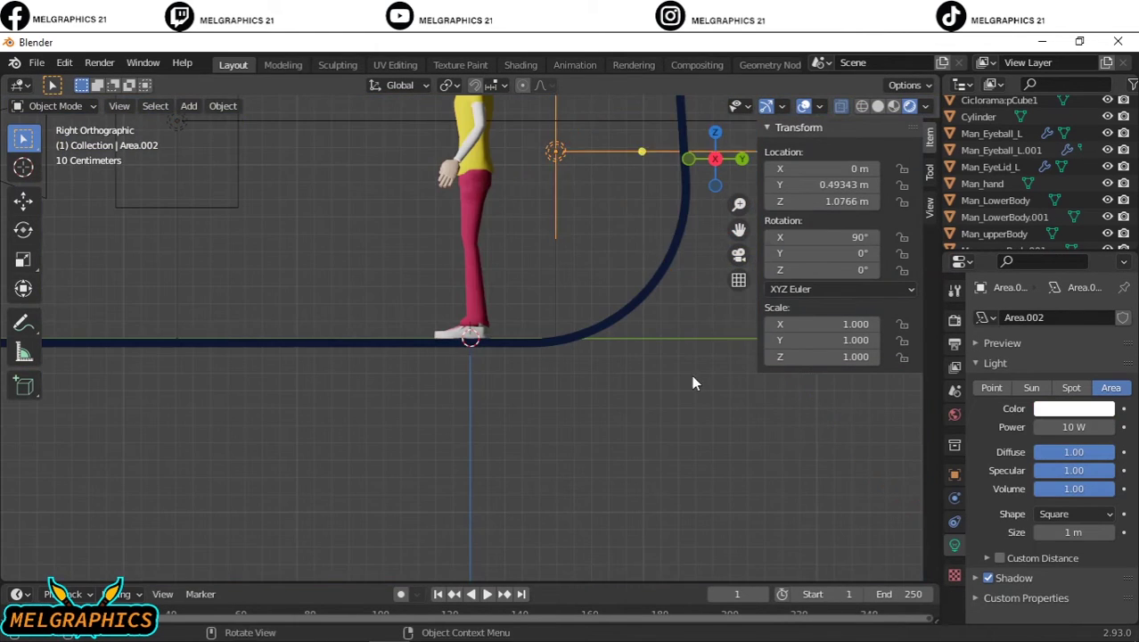
key("KP_0")
key("r")
key("z")
left_click(672, 324)
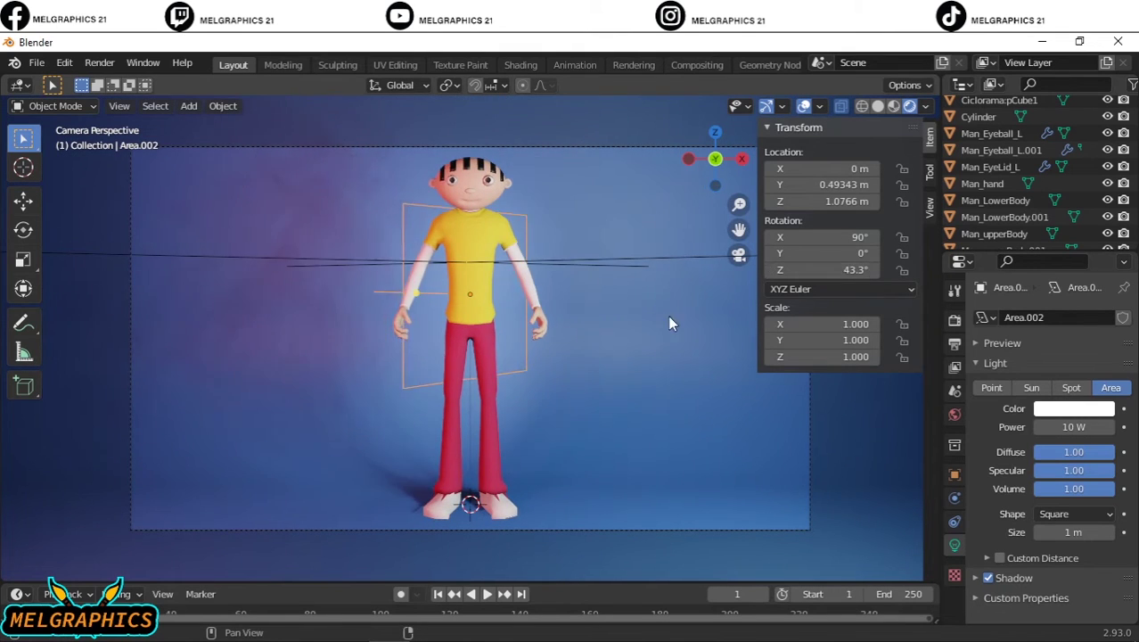
scroll(671, 323, "down", 3)
- Render the final image with F12 and start saving it as a PNG file
key("F12")
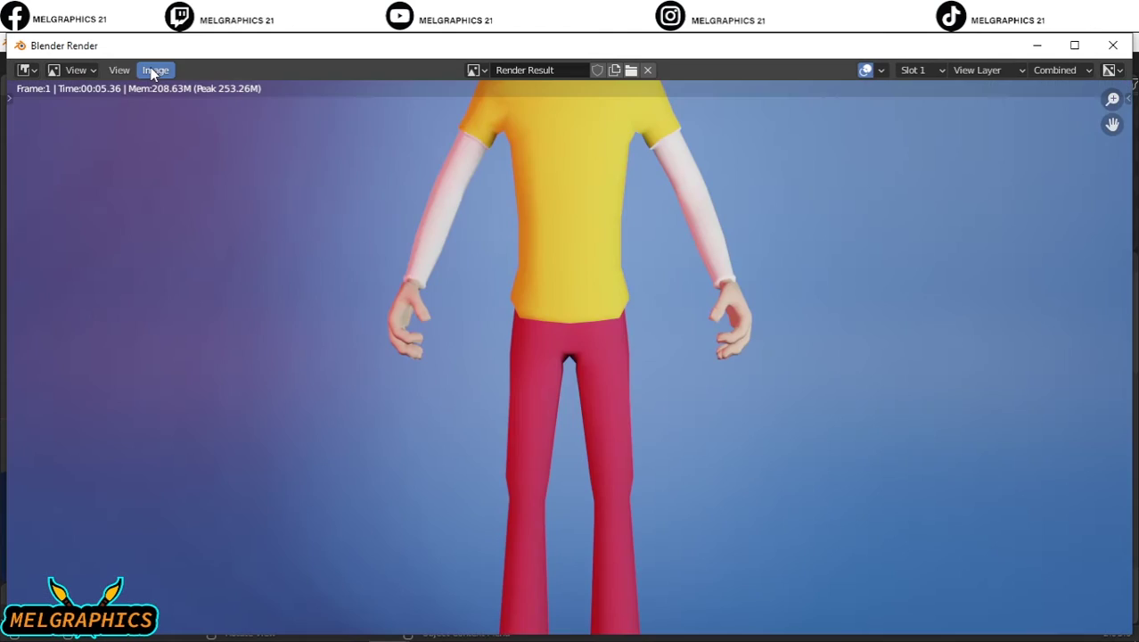
scroll(747, 351, "down", 3)
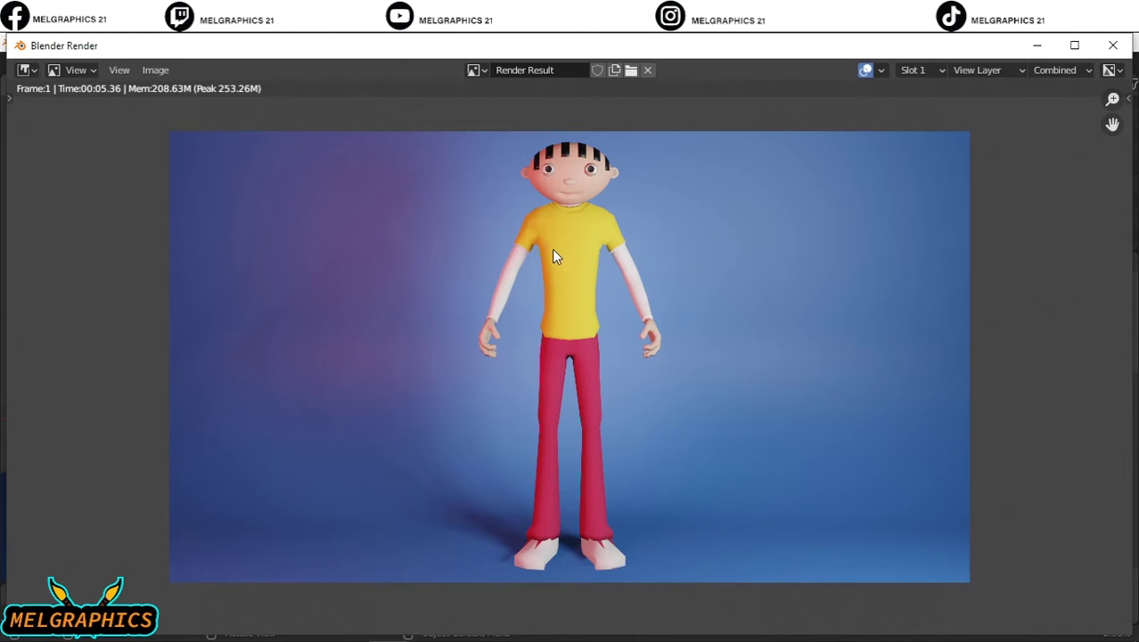
left_click(155, 70)
left_click(170, 210)
left_click(300, 542)
type("stewie")
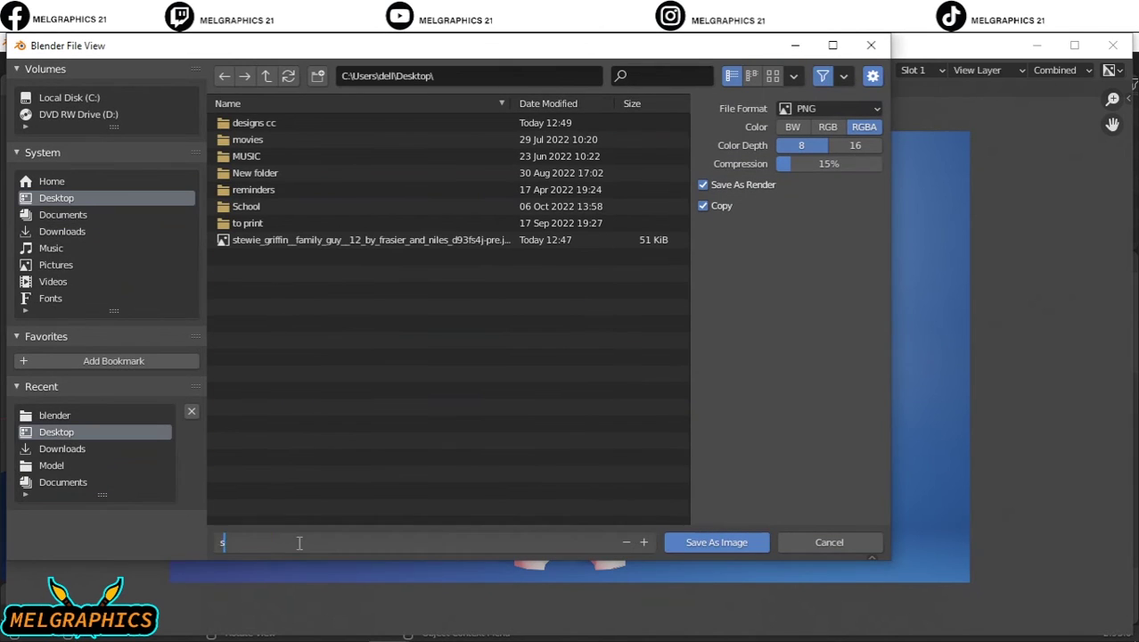